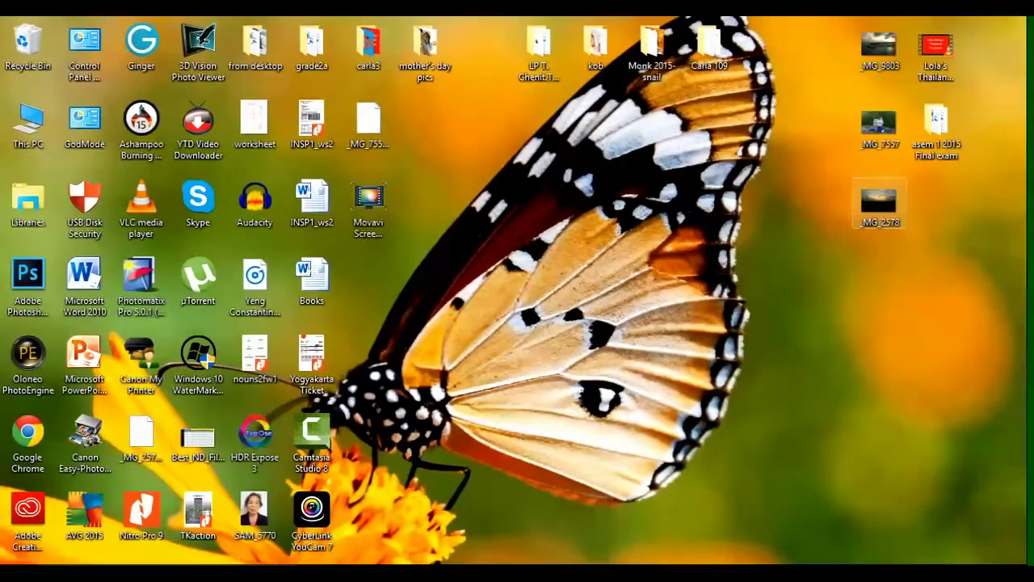
Open the raw photo _MG_2578 from the desktop in Photoshop CC 2015's Camera Raw.
{"action": "right_click", "coordinate": [879, 202]}
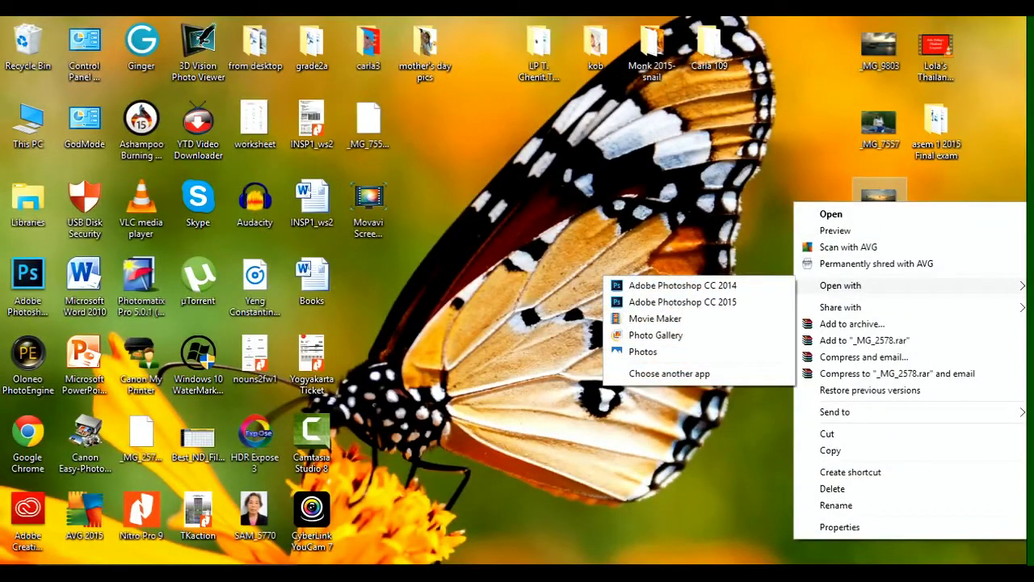
{"action": "left_click", "coordinate": [683, 302]}
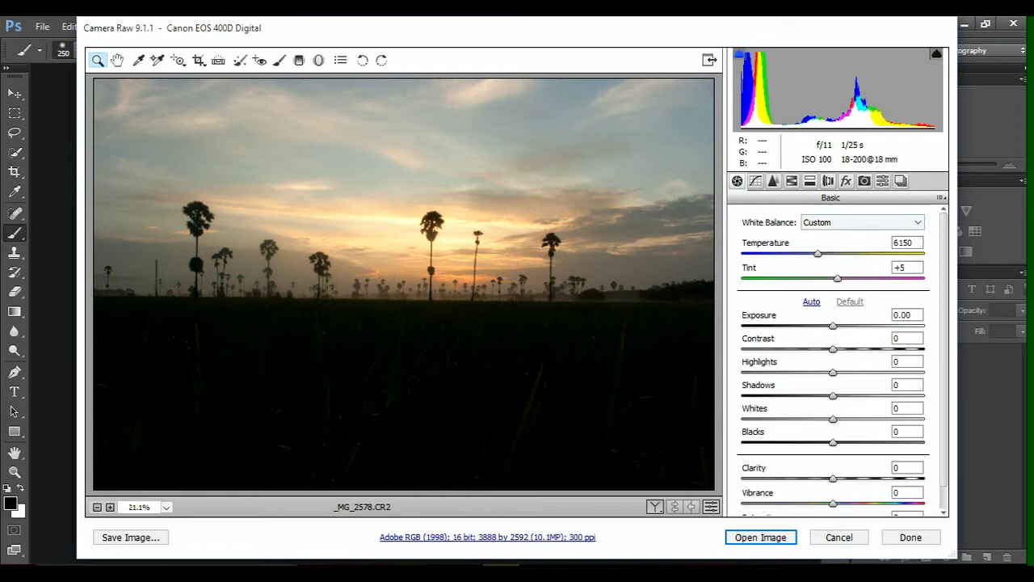
Set Dehaze to +20 and review the lens profile corrections before returning to Basic.
{"action": "key", "text": "ctrl+alt+7"}
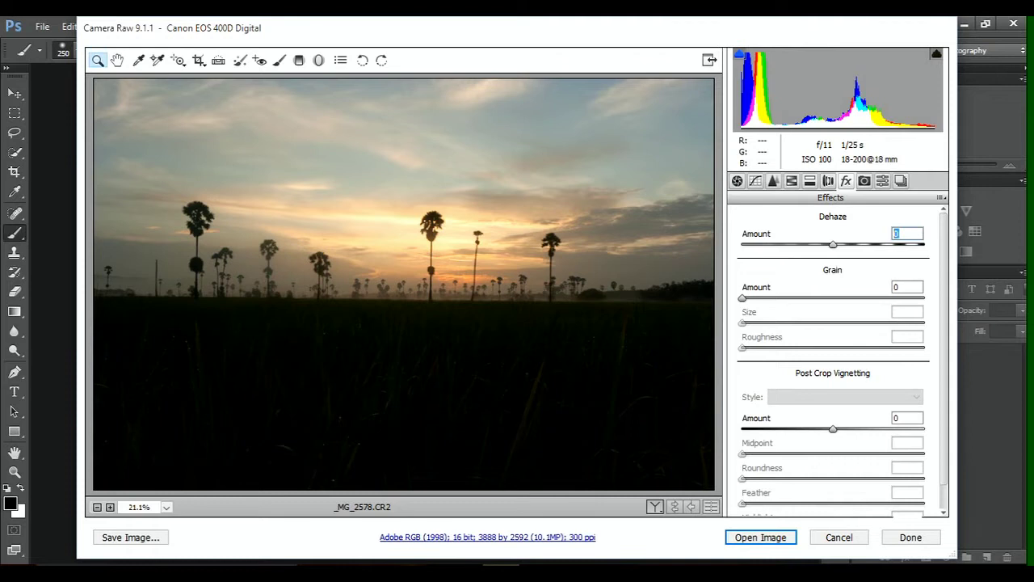
{"action": "key", "text": "shift+Up"}
{"action": "key", "text": "shift+Up"}
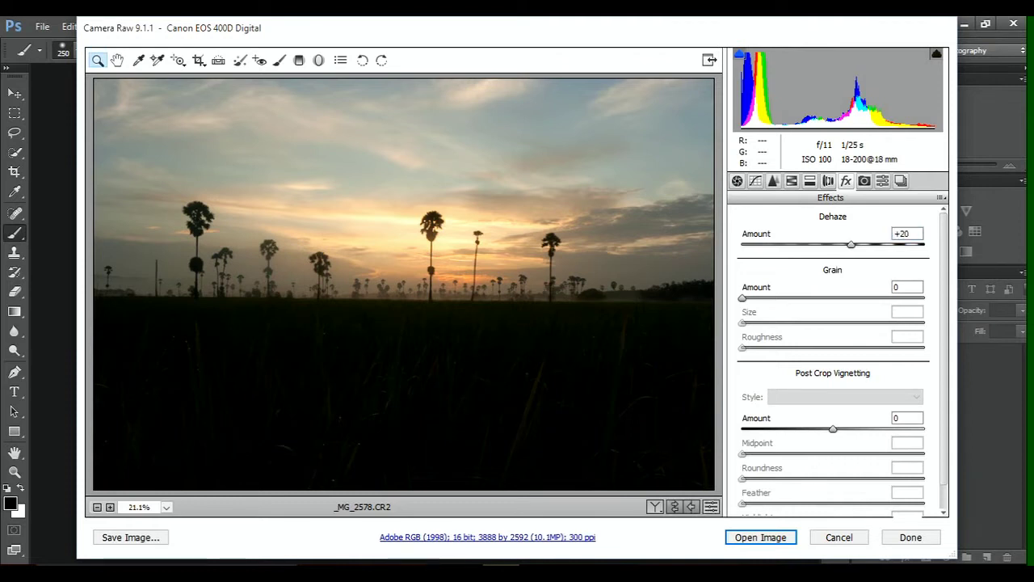
{"action": "key", "text": "ctrl+alt+6"}
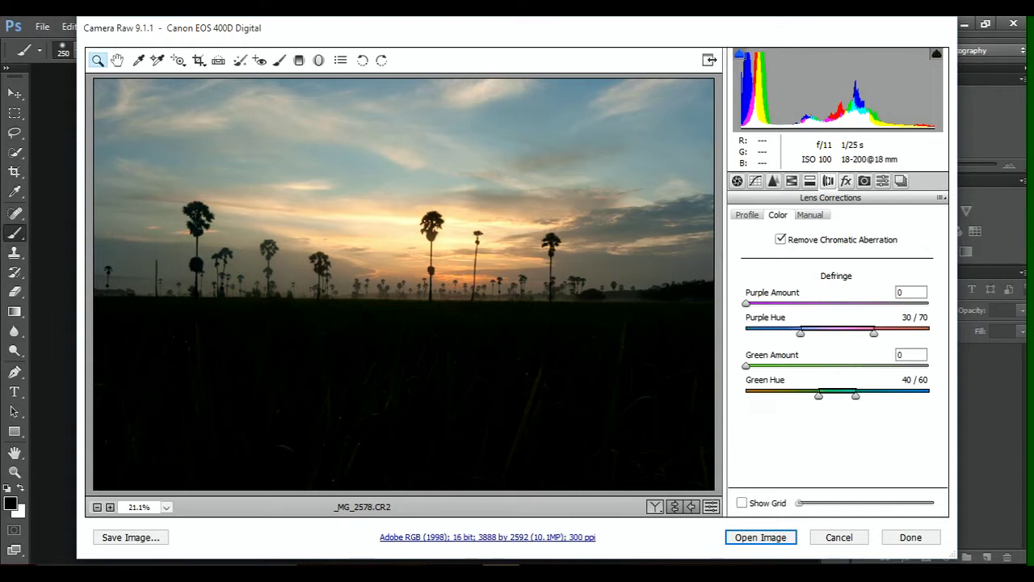
{"action": "left_click", "coordinate": [746, 214]}
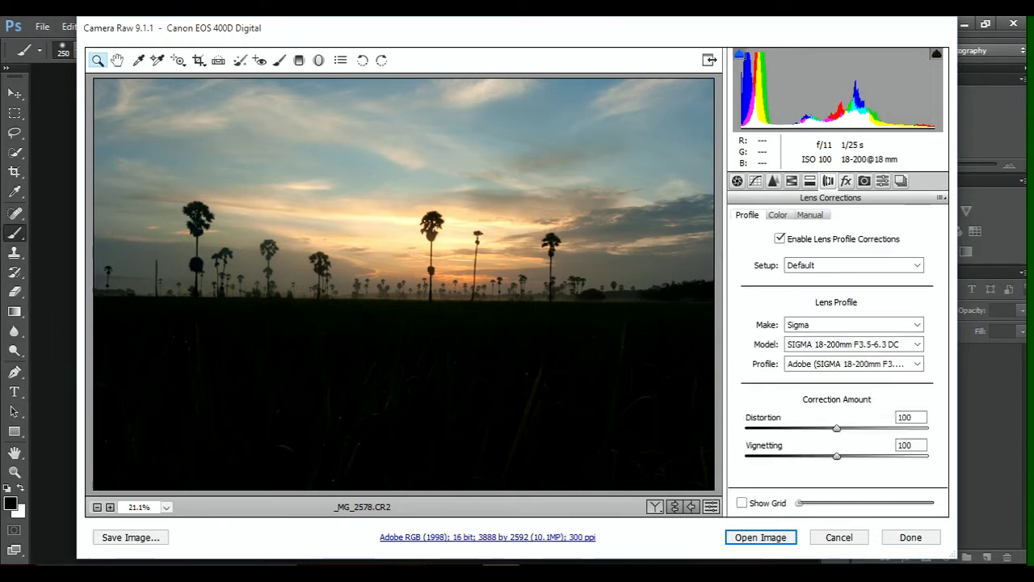
{"action": "key", "text": "ctrl+alt+1"}
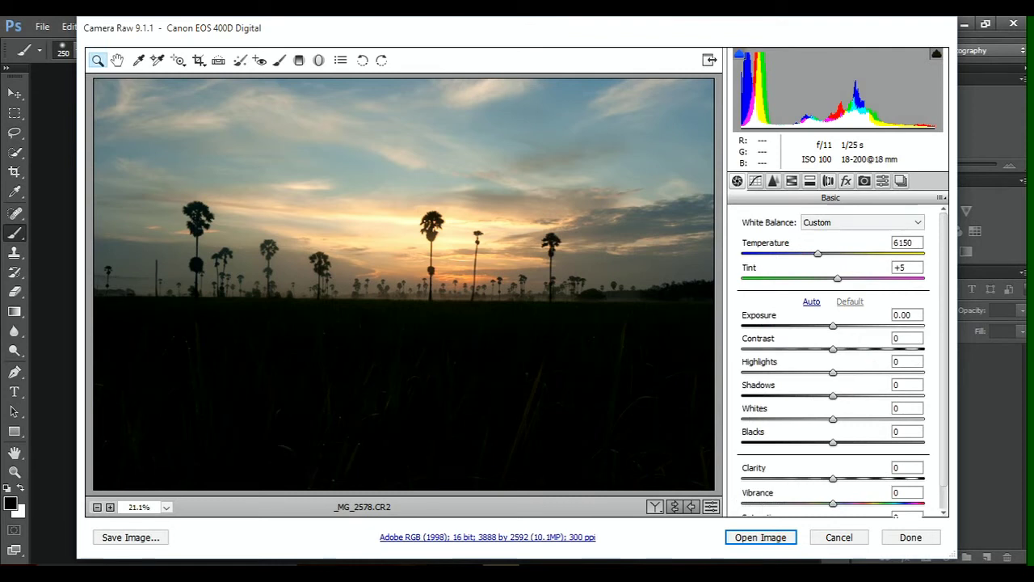
Apply Auto tone, then set Shadows to +55 and pull Highlights down to recover the sky.
{"action": "key", "text": "ctrl+u"}
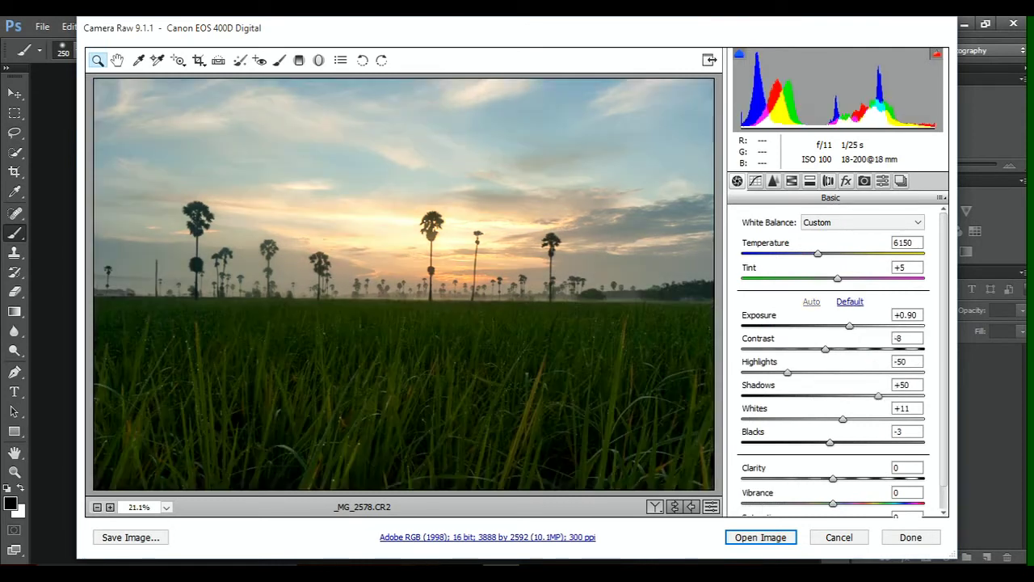
{"action": "left_click", "coordinate": [906, 384]}
{"action": "key", "text": "Down"}
{"action": "key", "text": "Down"}
{"action": "key", "text": "Down"}
{"action": "key", "text": "Down"}
{"action": "key", "text": "Down"}
{"action": "key", "text": "Down"}
{"action": "key", "text": "Down"}
{"action": "key", "text": "Down"}
{"action": "key", "text": "Down"}
{"action": "key", "text": "Up"}
{"action": "key", "text": "Up"}
{"action": "key", "text": "Up"}
{"action": "key", "text": "Up"}
{"action": "key", "text": "Up"}
{"action": "key", "text": "Up"}
{"action": "key", "text": "shift+Tab"}
{"action": "key", "text": "Down"}
{"action": "key", "text": "Down"}
{"action": "key", "text": "Down"}
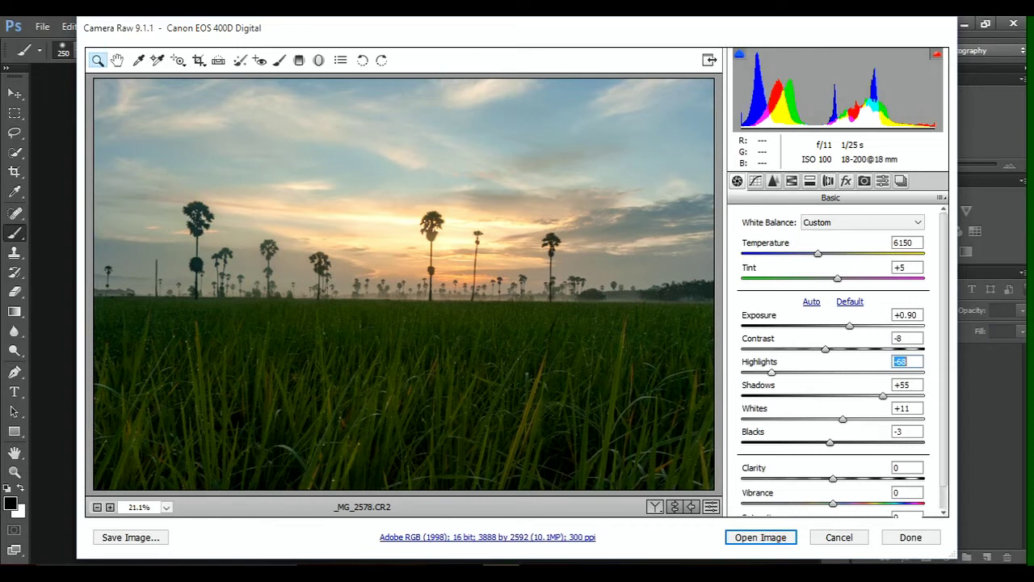
{"action": "key", "text": "Down"}
{"action": "key", "text": "Down"}
{"action": "key", "text": "Down"}
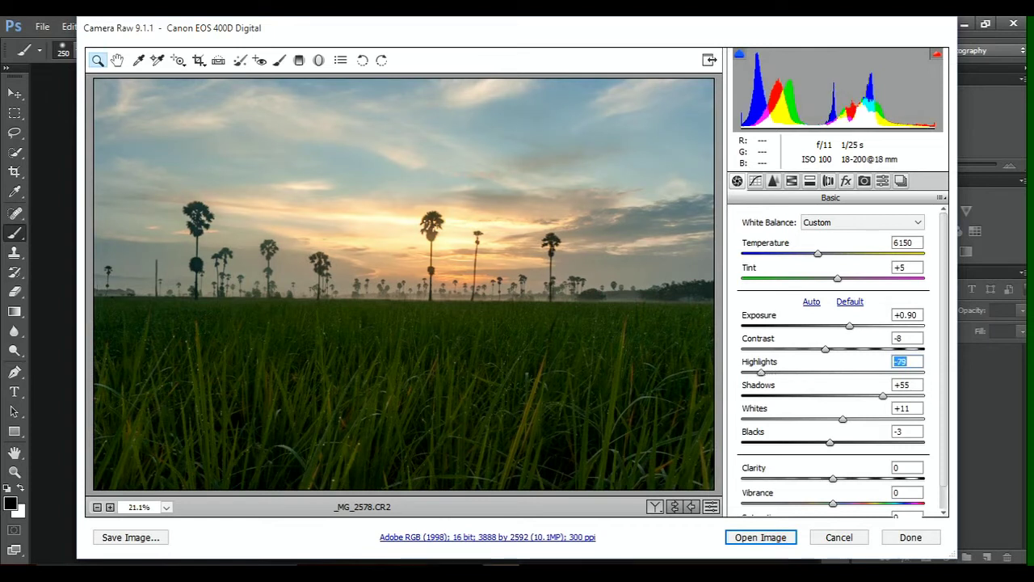
Raise HSL saturation: Reds +4, Oranges +10, Yellows +8, Blues +23.
{"action": "key", "text": "ctrl+alt+4"}
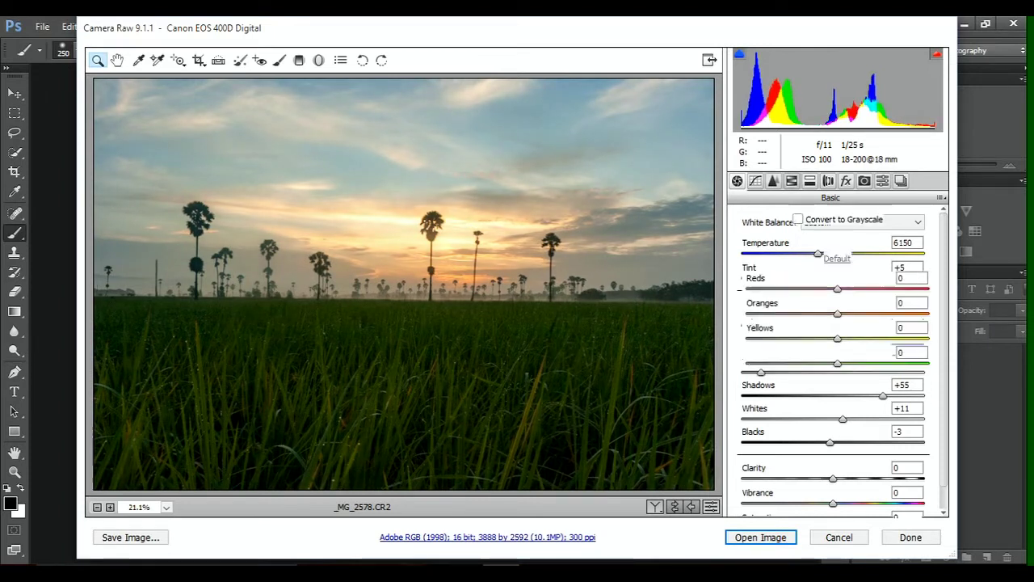
{"action": "left_click", "coordinate": [911, 303]}
{"action": "key", "text": "shift+Up"}
{"action": "key", "text": "shift+Tab"}
{"action": "key", "text": "Up"}
{"action": "key", "text": "Up"}
{"action": "key", "text": "Up"}
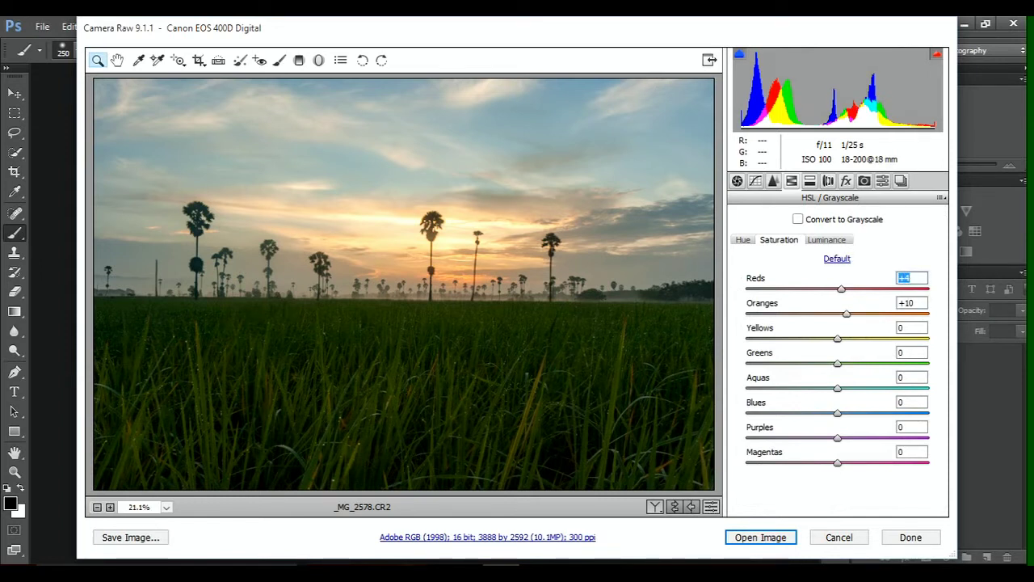
{"action": "key", "text": "Tab"}
{"action": "key", "text": "Tab"}
{"action": "key", "text": "Up"}
{"action": "key", "text": "Up"}
{"action": "key", "text": "Up"}
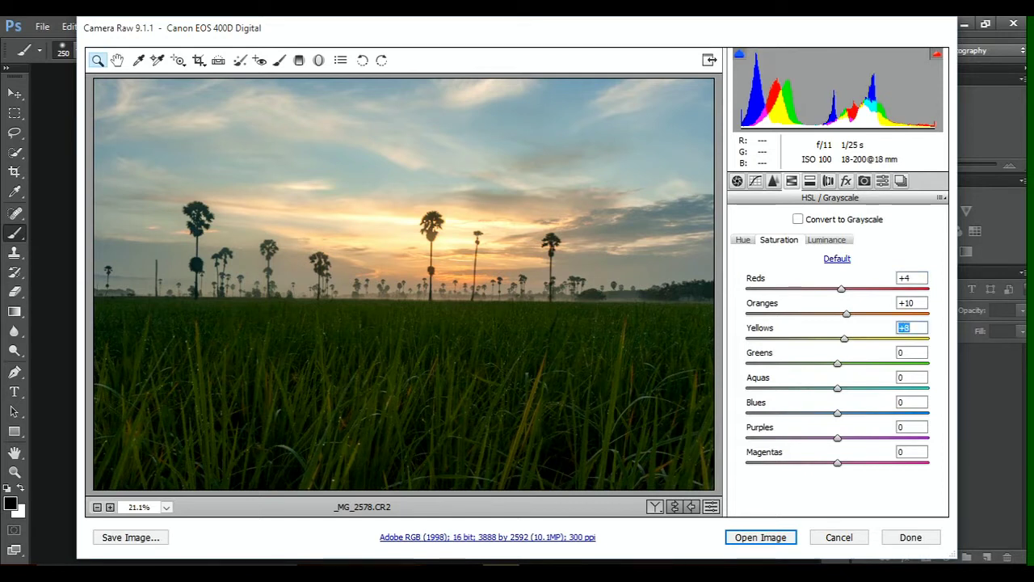
{"action": "key", "text": "Up"}
{"action": "key", "text": "Up"}
{"action": "key", "text": "Tab"}
{"action": "key", "text": "Tab"}
{"action": "key", "text": "Tab"}
{"action": "key", "text": "Up"}
{"action": "key", "text": "Up"}
{"action": "key", "text": "Up"}
{"action": "key", "text": "Up"}
{"action": "key", "text": "Up"}
{"action": "key", "text": "Up"}
Darken Blues luminance to -16 and open the edited image in Photoshop.
{"action": "key", "text": "ctrl+alt+shift+l"}
{"action": "key", "text": "Down"}
{"action": "key", "text": "Down"}
{"action": "key", "text": "Down"}
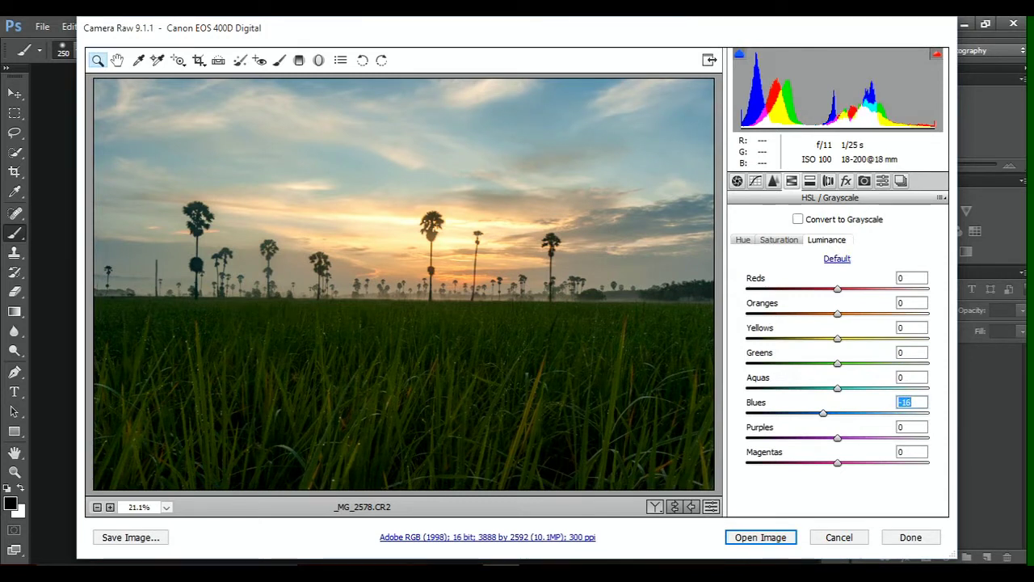
{"action": "key", "text": "Return"}
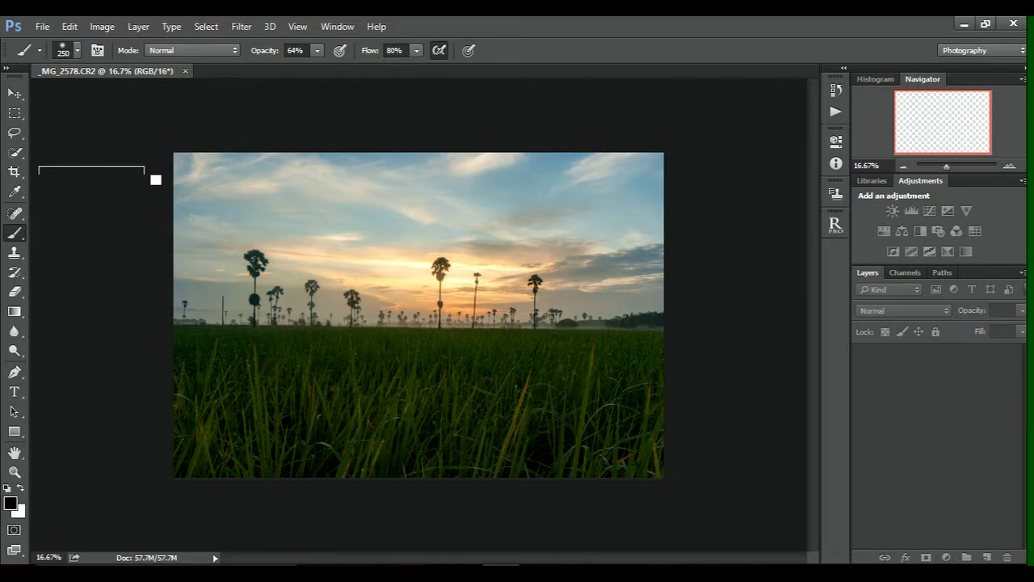
Duplicate the Background layer and level its horizon with Lens Correction's Straighten tool.
{"action": "mouse_move", "coordinate": [930, 354]}
{"action": "left_mouse_down"}
{"action": "mouse_move", "coordinate": [930, 545]}
{"action": "mouse_move", "coordinate": [986, 558]}
{"action": "left_mouse_up"}
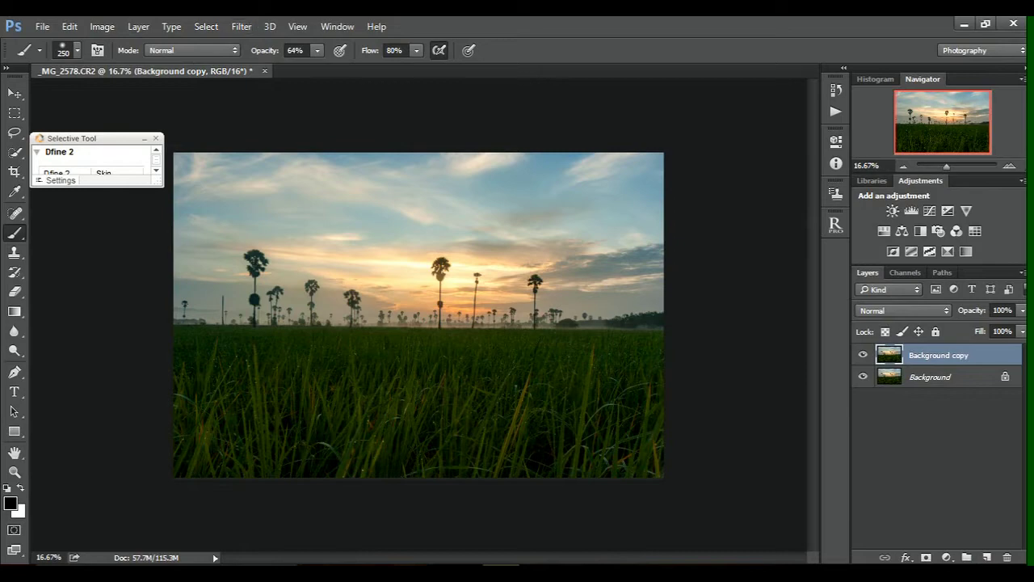
{"action": "left_click", "coordinate": [241, 26]}
{"action": "left_click", "coordinate": [275, 128]}
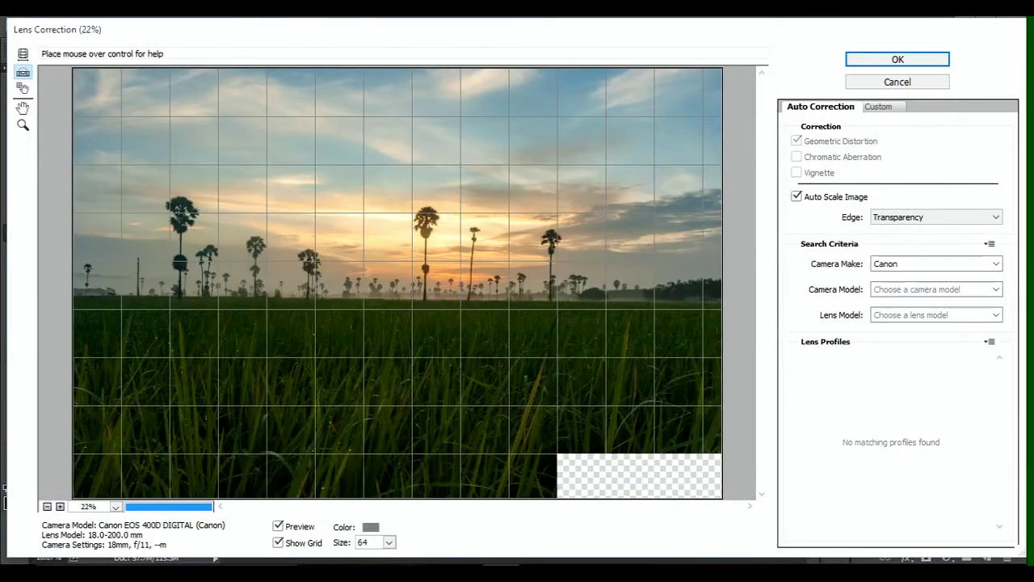
{"action": "left_click_drag", "start_coordinate": [152, 296], "coordinate": [520, 302]}
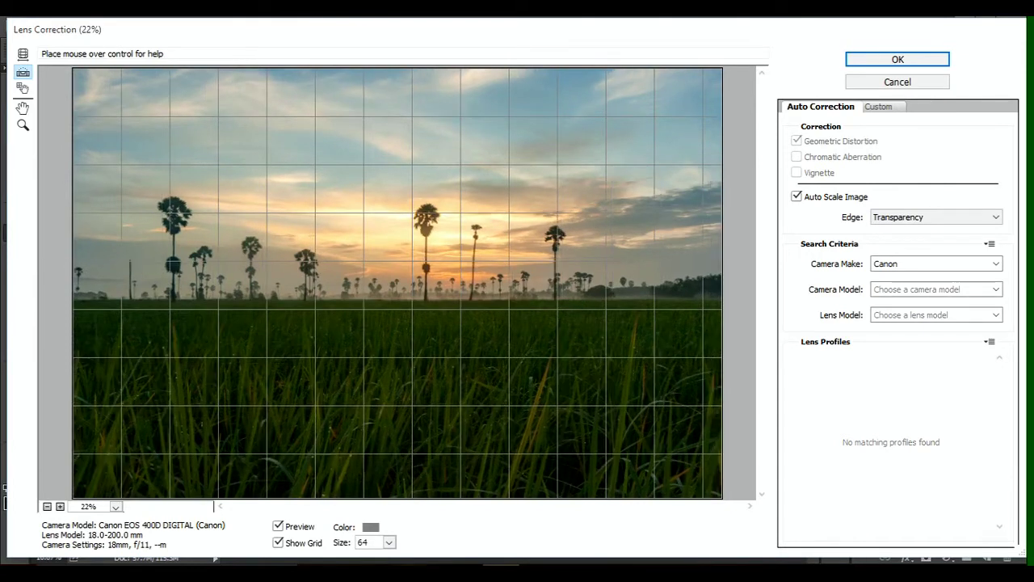
{"action": "left_click", "coordinate": [897, 59]}
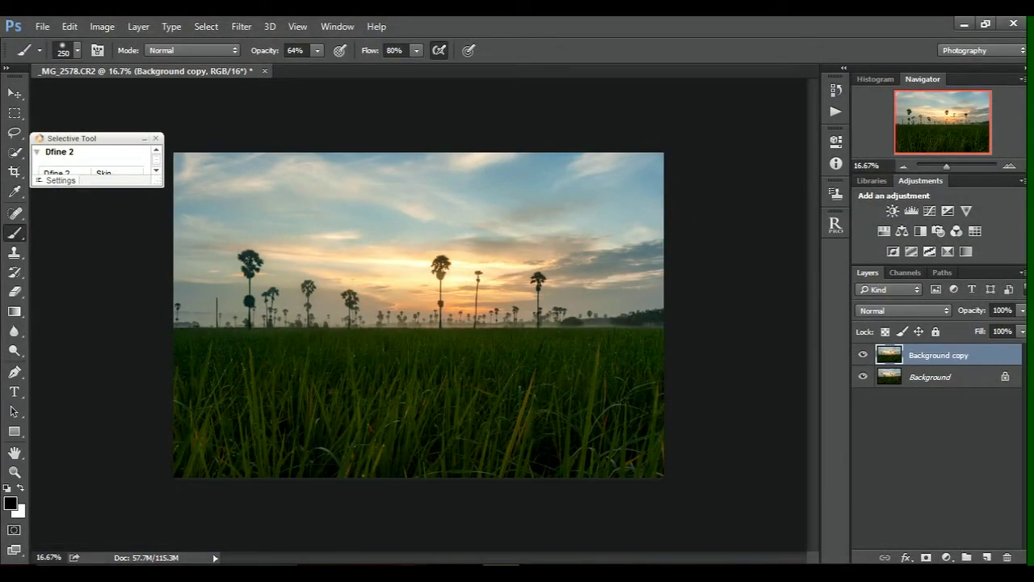
Move and enlarge the Nik Selective Tool panel to launch Color Efex Pro 4.
{"action": "left_click_drag", "start_coordinate": [80, 139], "coordinate": [78, 162]}
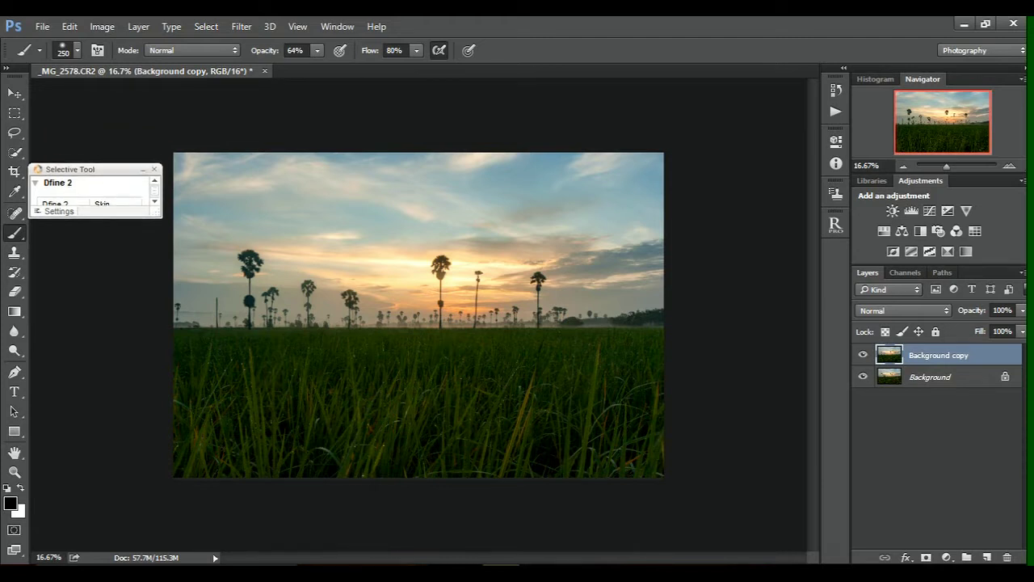
{"action": "left_click_drag", "start_coordinate": [96, 210], "coordinate": [96, 331]}
{"action": "left_click_drag", "start_coordinate": [158, 183], "coordinate": [159, 281]}
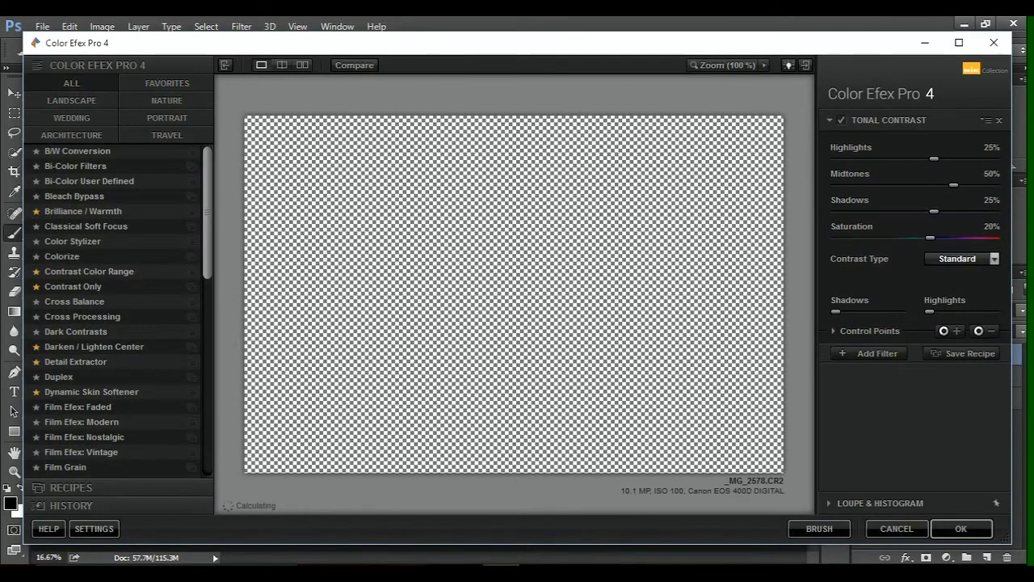
Set Tonal Contrast to Balanced with shadows 7%, highlights 31%, midtones 26%.
{"action": "left_click", "coordinate": [962, 259]}
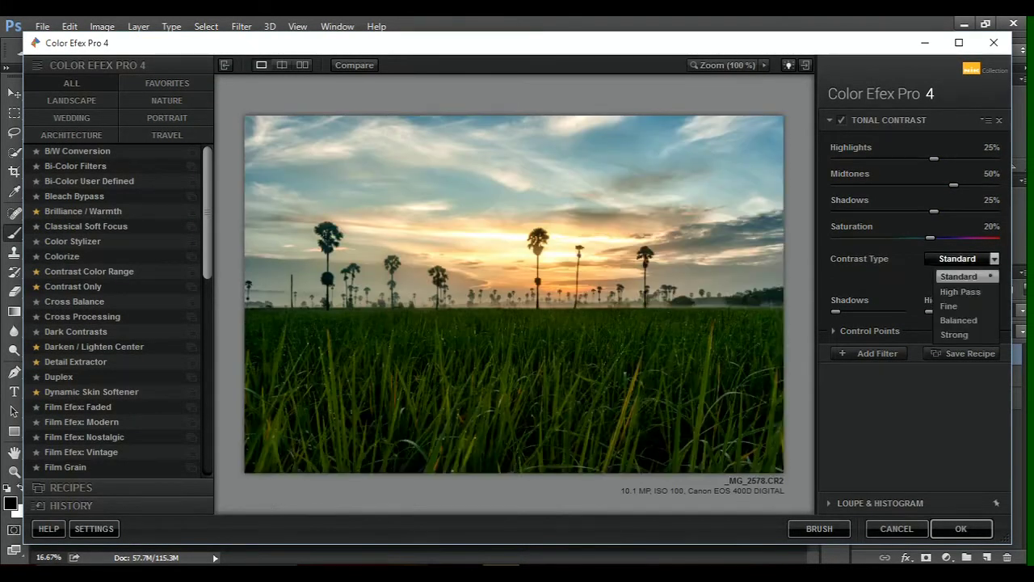
{"action": "key", "text": "Down"}
{"action": "key", "text": "Down"}
{"action": "key", "text": "Down"}
{"action": "key", "text": "Return"}
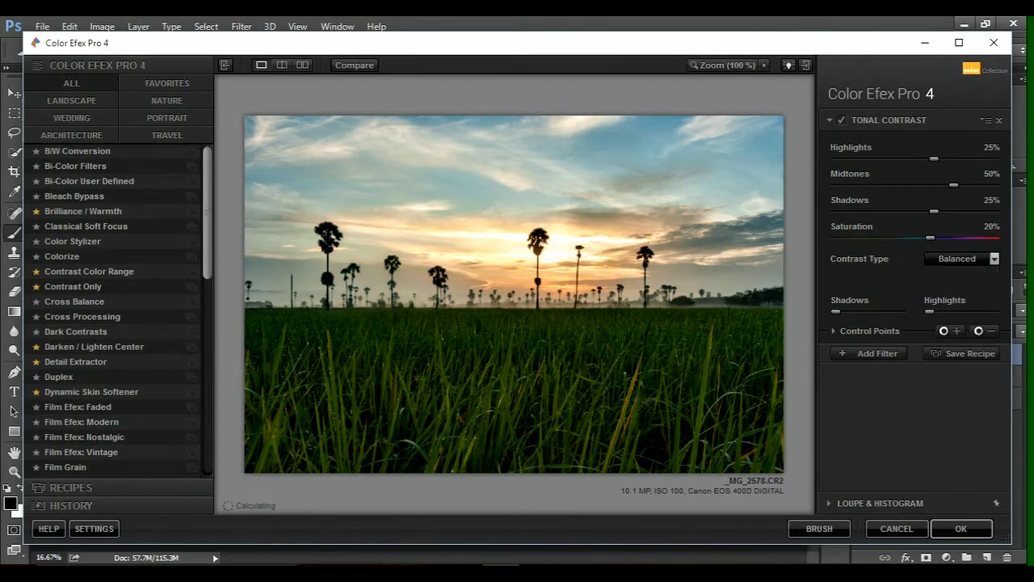
{"action": "mouse_move", "coordinate": [934, 210]}
{"action": "left_mouse_down"}
{"action": "mouse_move", "coordinate": [919, 211]}
{"action": "mouse_move", "coordinate": [930, 185]}
{"action": "left_mouse_up"}
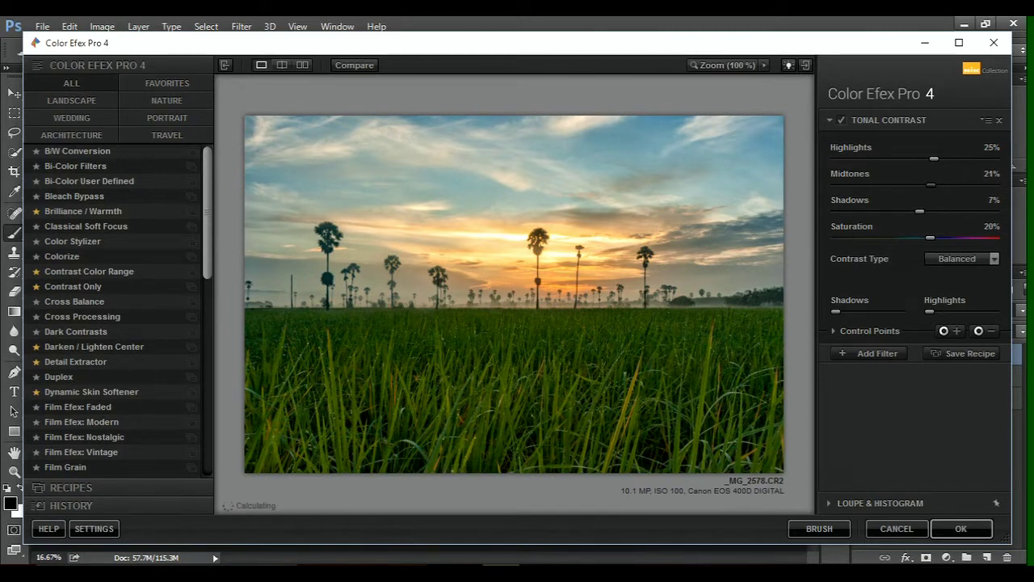
{"action": "left_click_drag", "start_coordinate": [934, 158], "coordinate": [935, 159]}
{"action": "left_click_drag", "start_coordinate": [935, 184], "coordinate": [933, 184]}
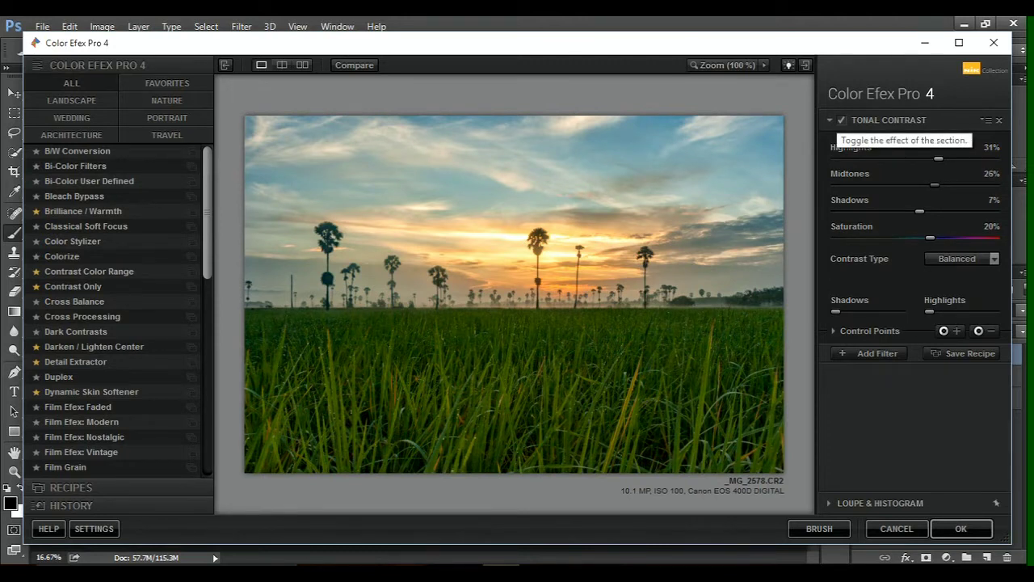
Toggle Tonal Contrast off and on to compare, then add an empty filter slot.
{"action": "left_click", "coordinate": [841, 120]}
{"action": "left_click", "coordinate": [842, 120]}
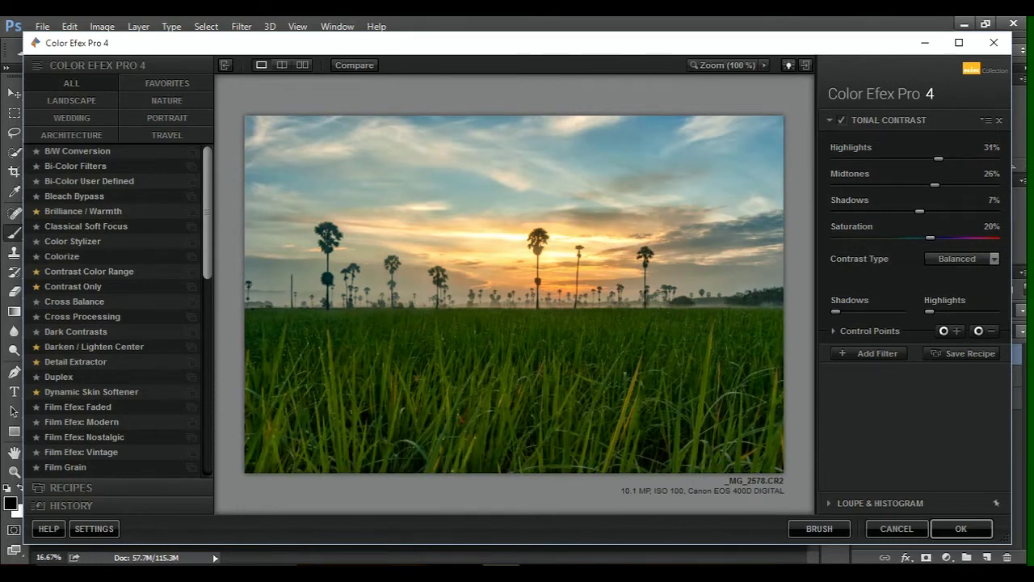
{"action": "left_click", "coordinate": [873, 353]}
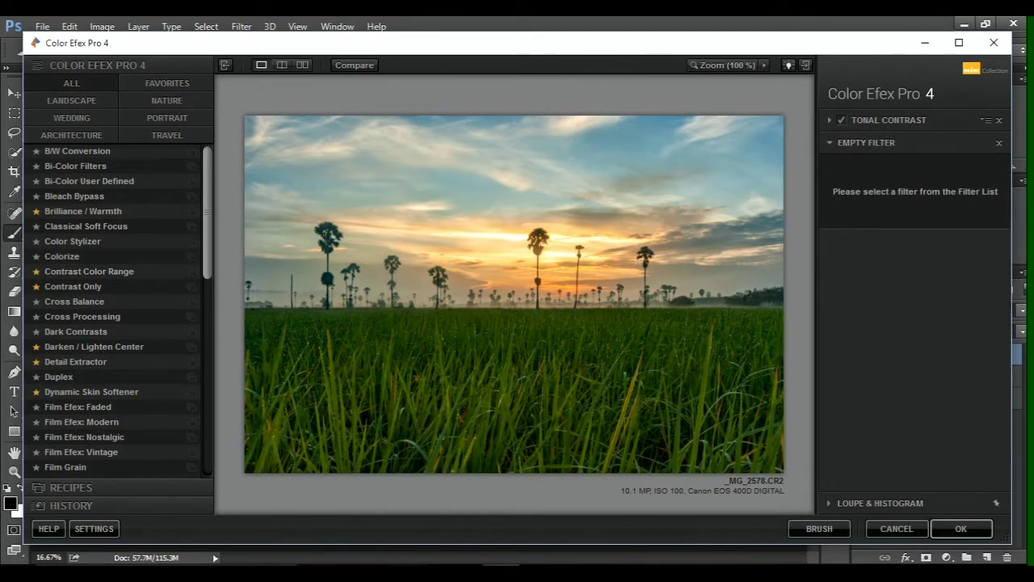
Add a Polarization filter at 56% strength, compare it, and add another empty slot.
{"action": "scroll", "coordinate": [121, 324], "scroll_direction": "down", "scroll_amount": 2}
{"action": "scroll", "coordinate": [121, 323], "scroll_direction": "down", "scroll_amount": 8}
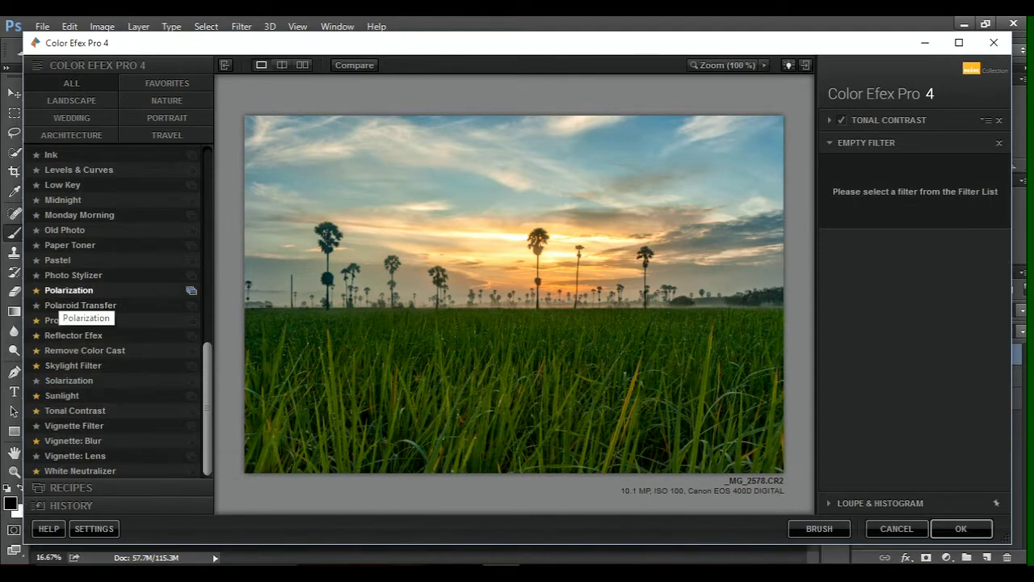
{"action": "left_click", "coordinate": [121, 291]}
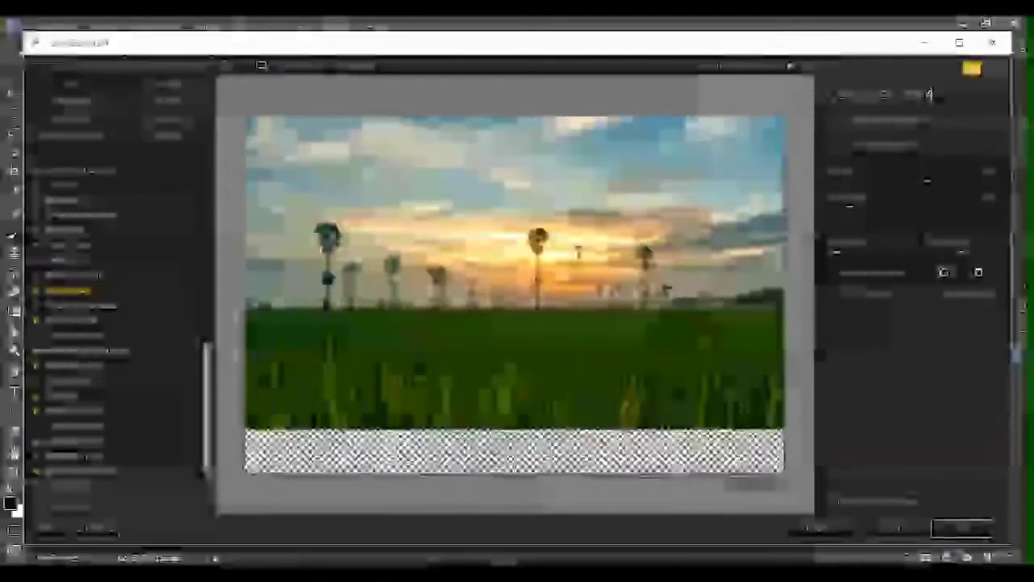
{"action": "left_click", "coordinate": [842, 142]}
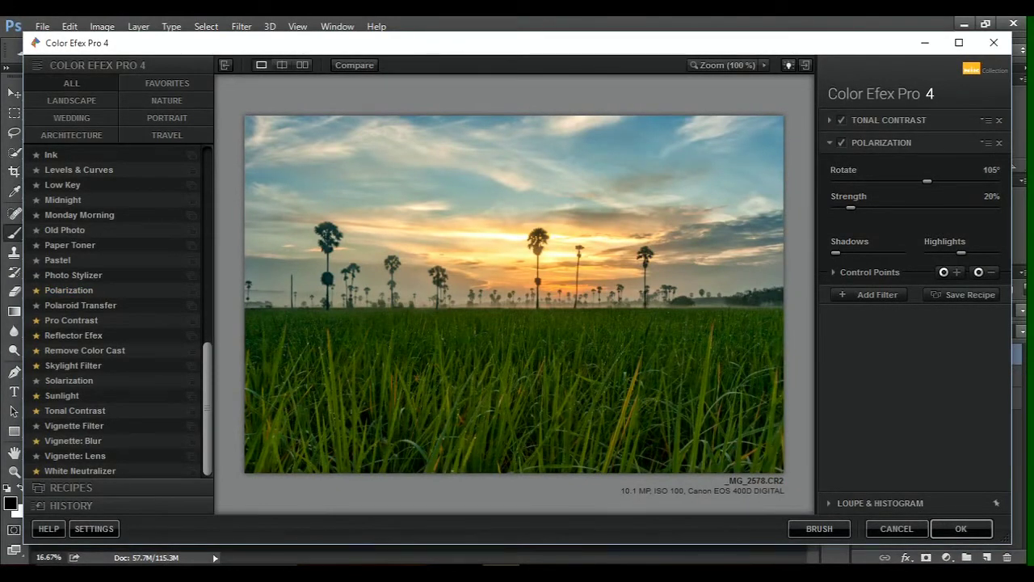
{"action": "left_click_drag", "start_coordinate": [850, 207], "coordinate": [879, 207]}
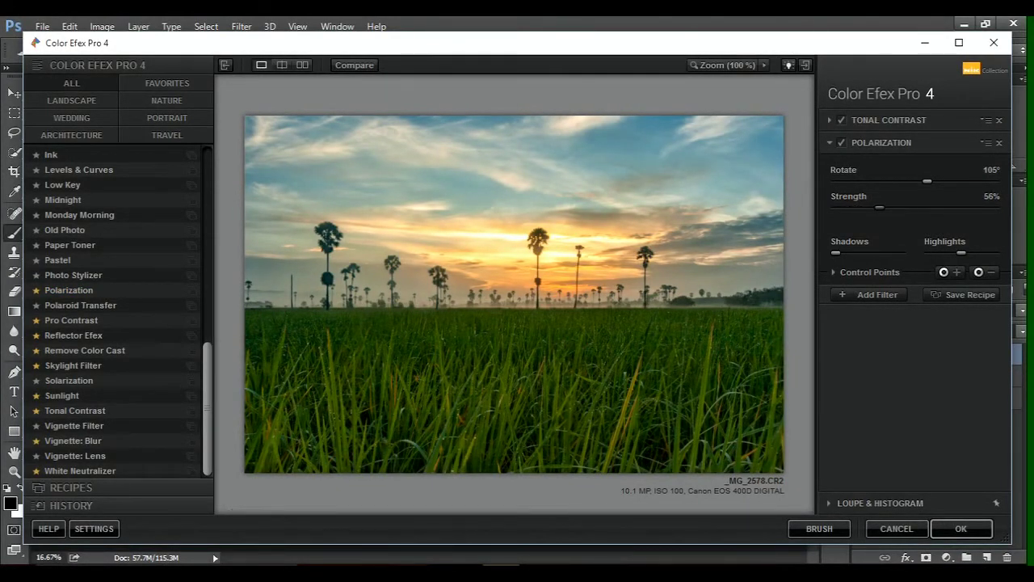
{"action": "left_click", "coordinate": [842, 142]}
{"action": "left_click", "coordinate": [871, 294]}
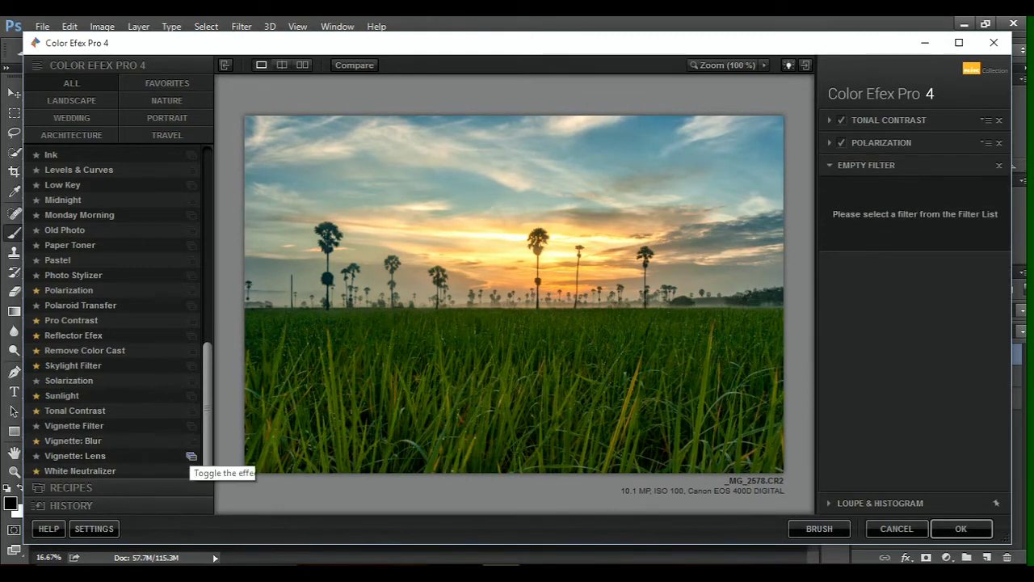
{"action": "scroll", "coordinate": [191, 453], "scroll_direction": "up", "scroll_amount": 10}
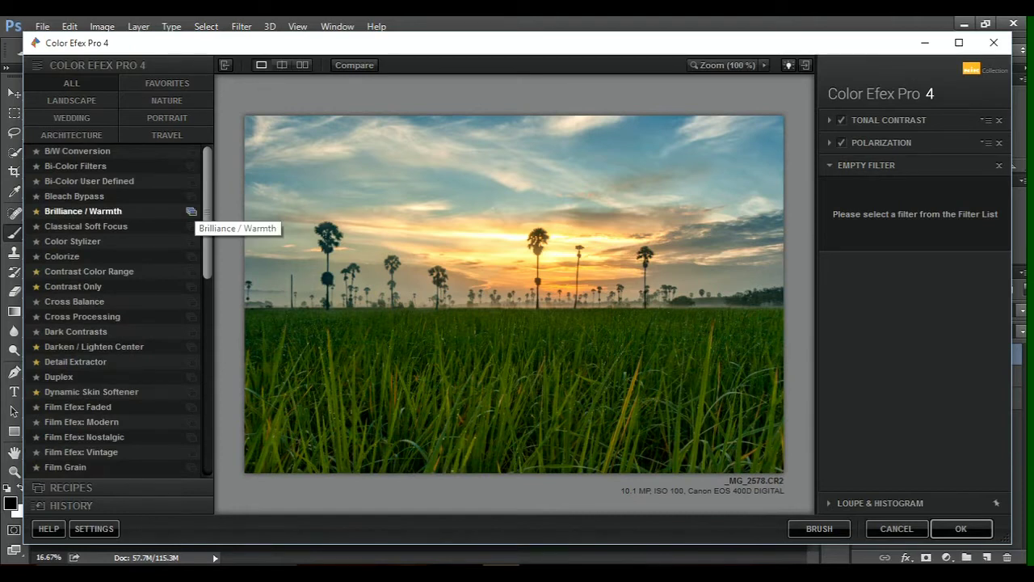
Add Brilliance / Warmth with Saturation 7%, Warmth 16%, Perceptual Saturation 5%.
{"action": "left_click", "coordinate": [191, 212]}
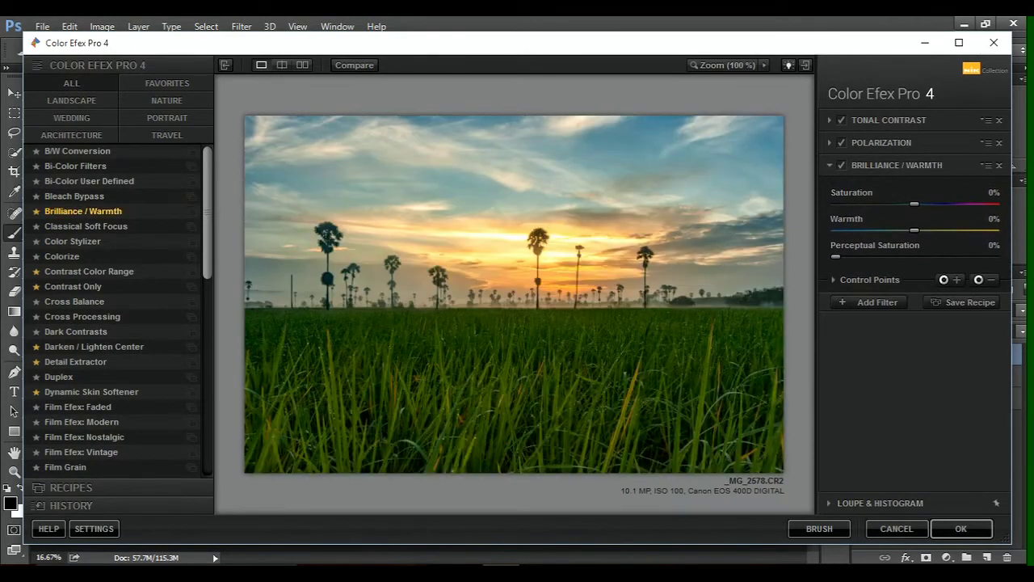
{"action": "left_click_drag", "start_coordinate": [836, 257], "coordinate": [848, 256]}
{"action": "mouse_move", "coordinate": [914, 230]}
{"action": "left_mouse_down"}
{"action": "mouse_move", "coordinate": [928, 231]}
{"action": "mouse_move", "coordinate": [919, 203]}
{"action": "left_mouse_up"}
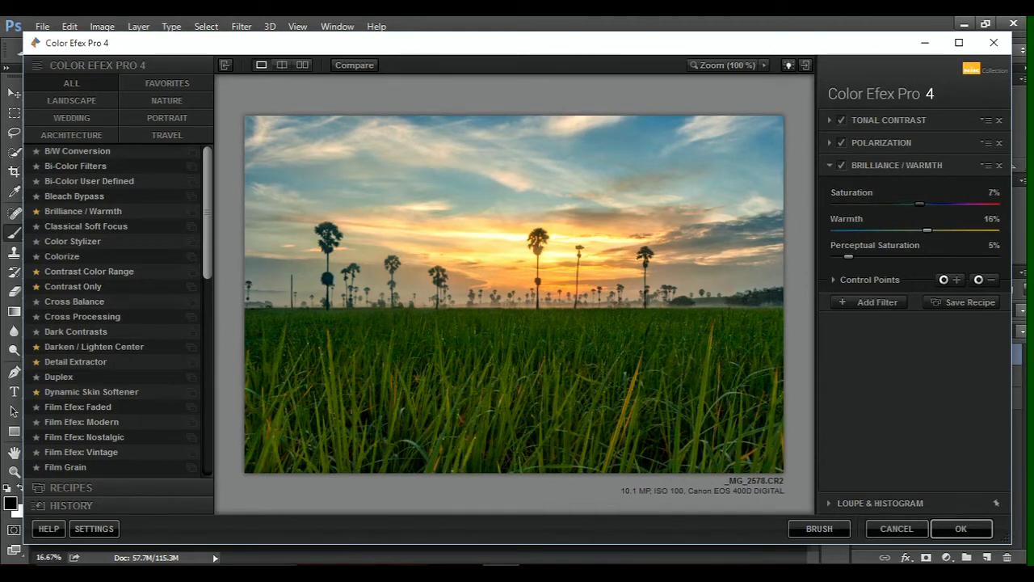
Add Pro Contrast with Color Cast 18%, Contrast 16% and Dynamic Contrast 35%.
{"action": "left_click", "coordinate": [870, 301]}
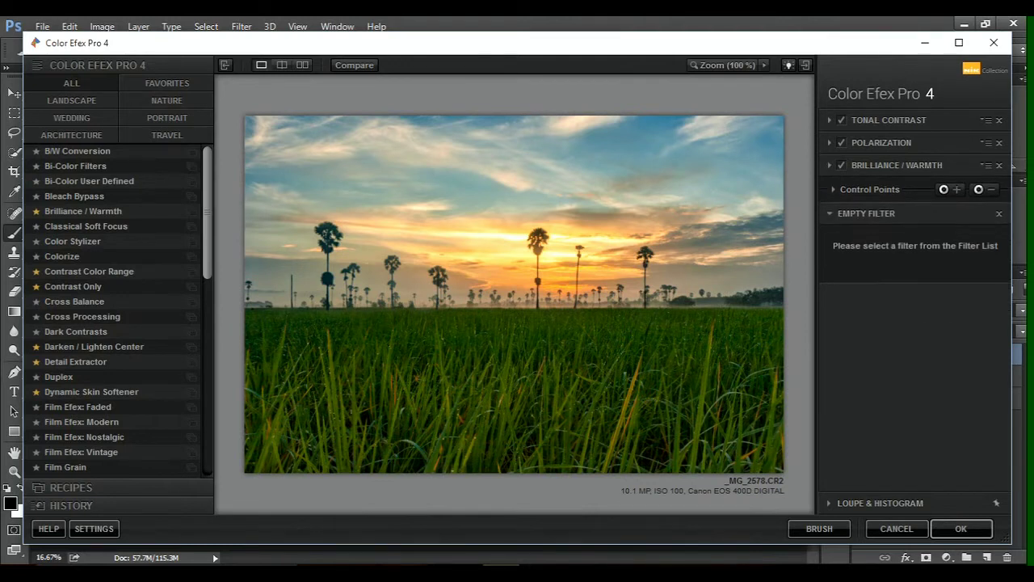
{"action": "scroll", "coordinate": [113, 323], "scroll_direction": "down", "scroll_amount": 7}
{"action": "scroll", "coordinate": [113, 323], "scroll_direction": "down", "scroll_amount": 4}
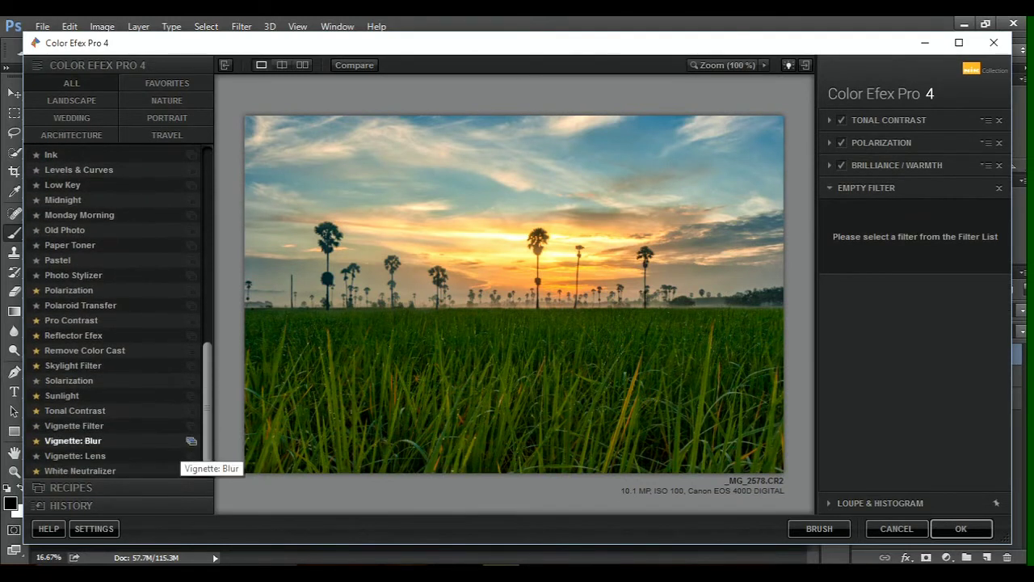
{"action": "left_click", "coordinate": [71, 320]}
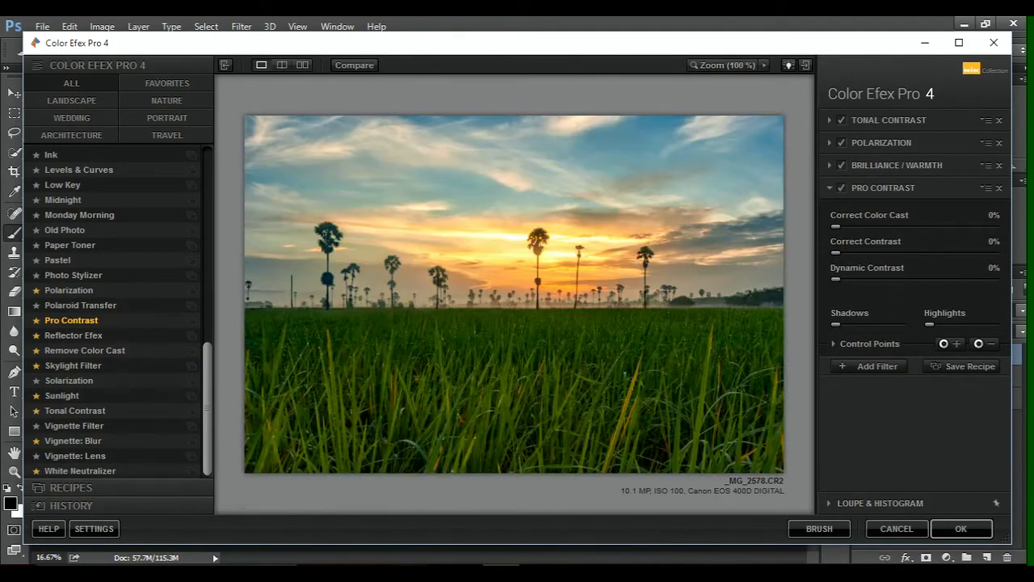
{"action": "mouse_move", "coordinate": [835, 253]}
{"action": "left_mouse_down"}
{"action": "mouse_move", "coordinate": [861, 253]}
{"action": "mouse_move", "coordinate": [891, 278]}
{"action": "left_mouse_up"}
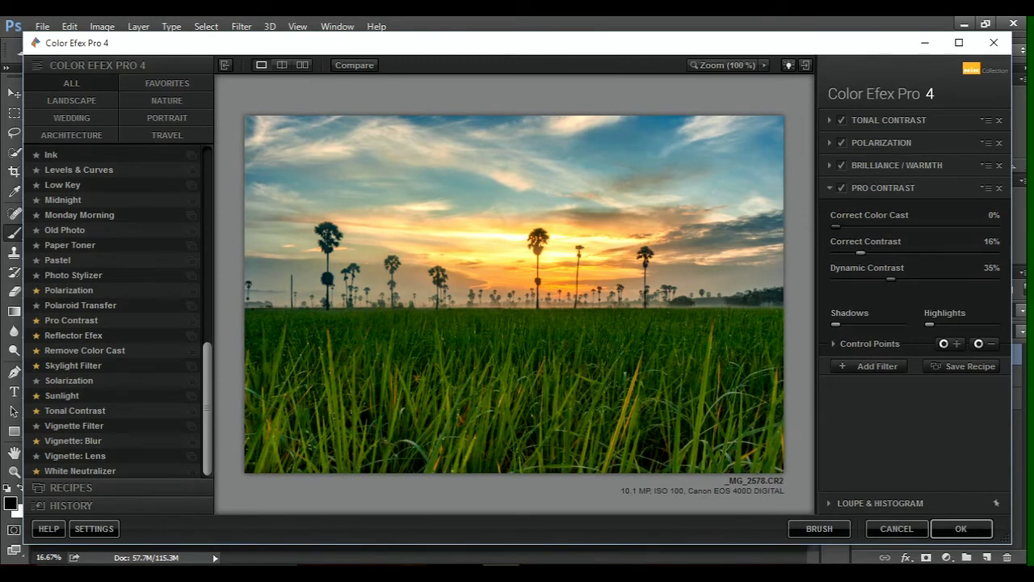
{"action": "left_click_drag", "start_coordinate": [835, 226], "coordinate": [863, 226]}
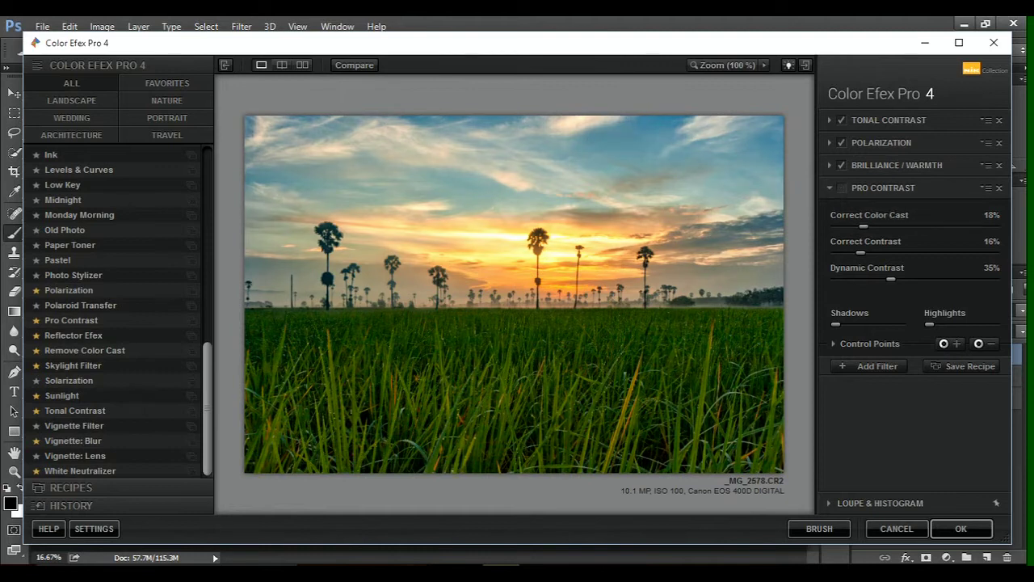
Apply the four-filter Color Efex Pro stack as a new Color Efex Pro 4 layer.
{"action": "left_click", "coordinate": [961, 529]}
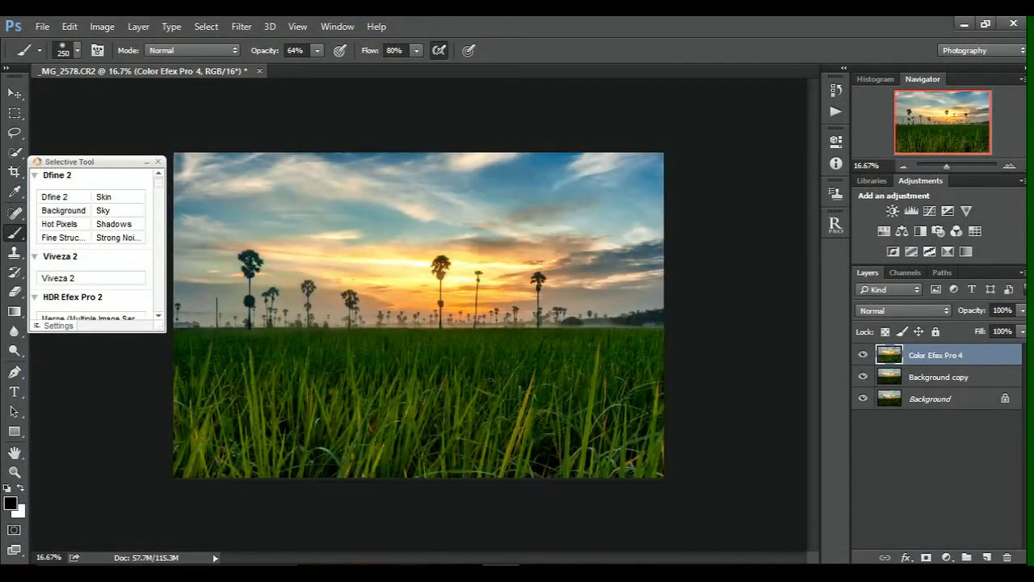
Flatten all layers into one Background layer and duplicate it as Background copy.
{"action": "right_click", "coordinate": [929, 398]}
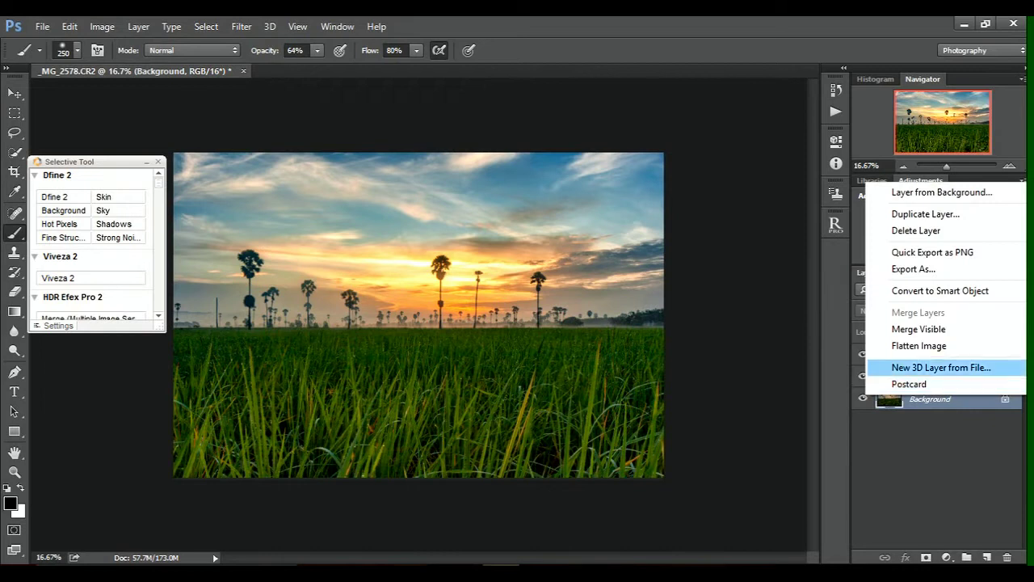
{"action": "left_click", "coordinate": [918, 345]}
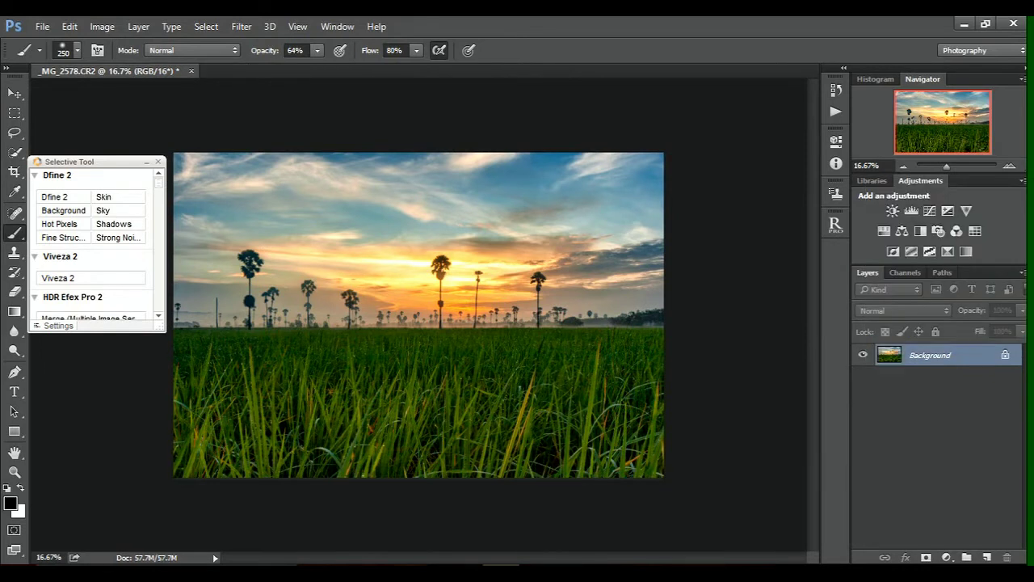
{"action": "left_click_drag", "start_coordinate": [929, 395], "coordinate": [986, 557]}
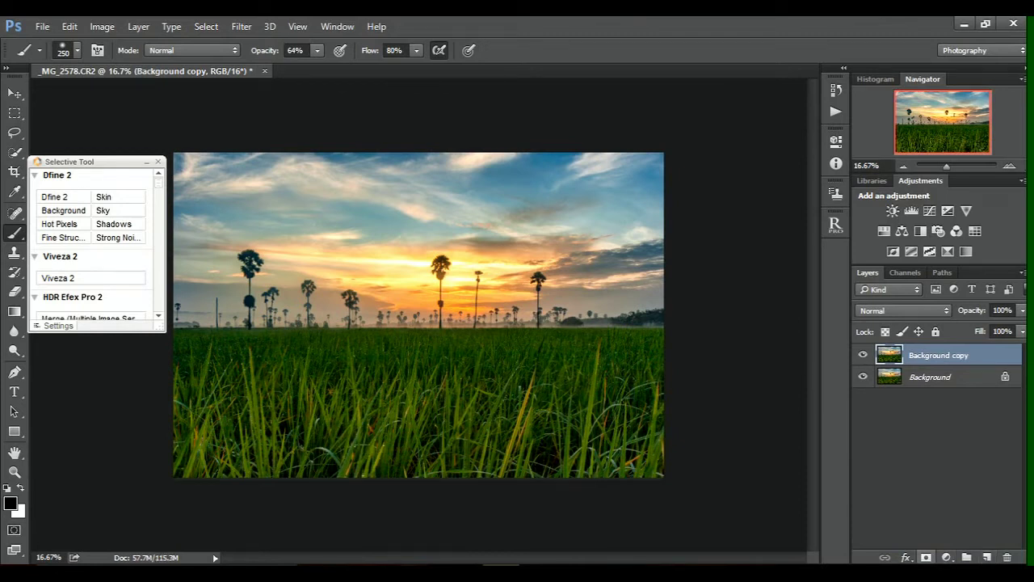
{"action": "left_click", "coordinate": [947, 557]}
Add a Curves 1 adjustment layer in Multiply mode, limiting its darkening via Blending Options.
{"action": "left_click", "coordinate": [921, 317]}
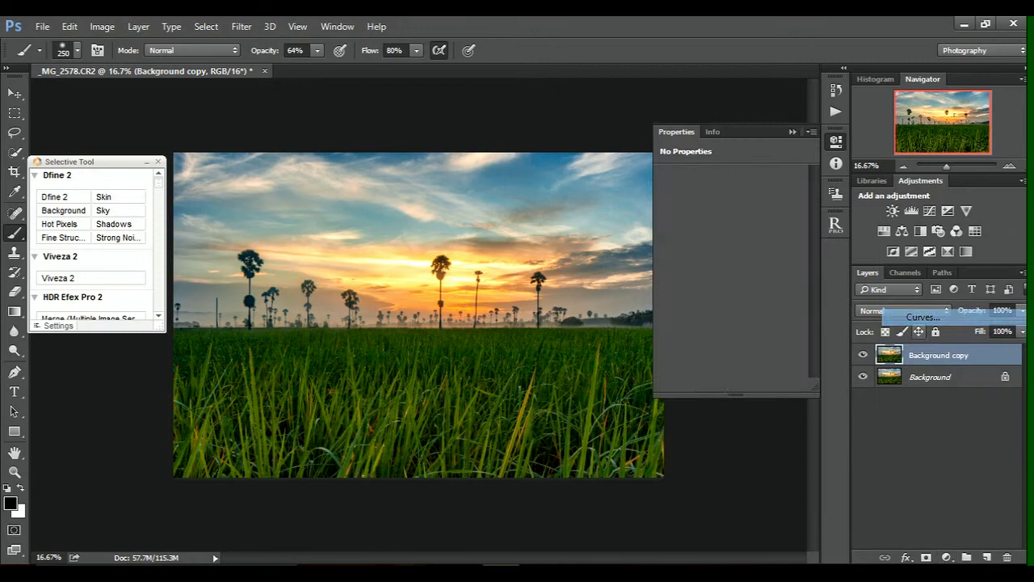
{"action": "left_click", "coordinate": [901, 310]}
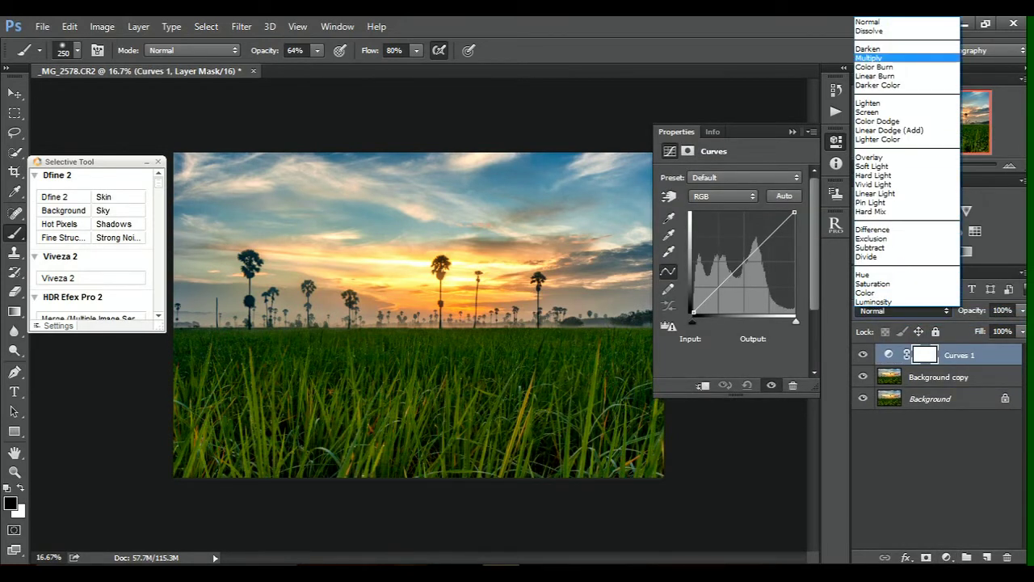
{"action": "key", "text": "Return"}
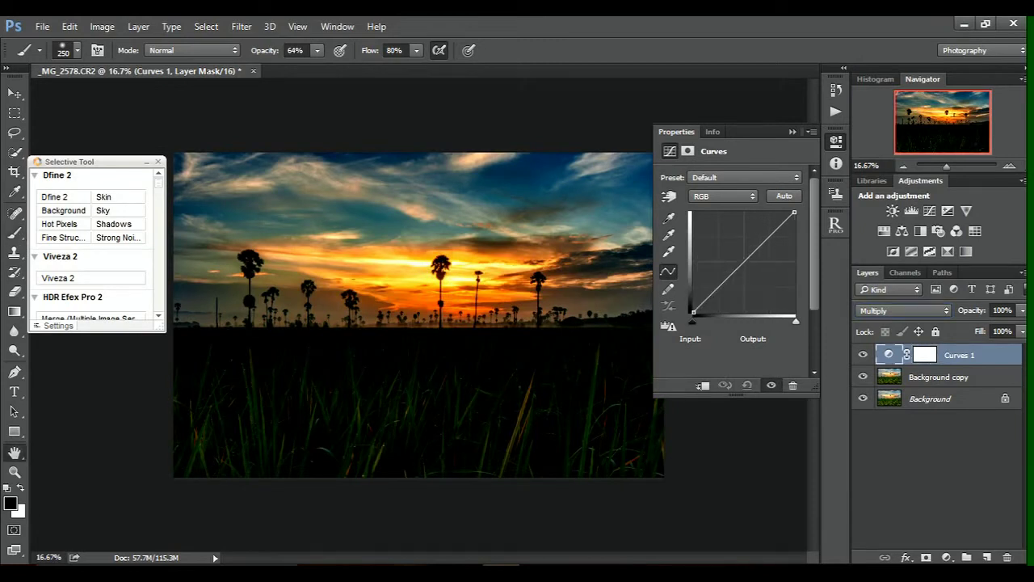
{"action": "double_click", "coordinate": [881, 360]}
{"action": "left_click_drag", "start_coordinate": [430, 357], "coordinate": [623, 357]}
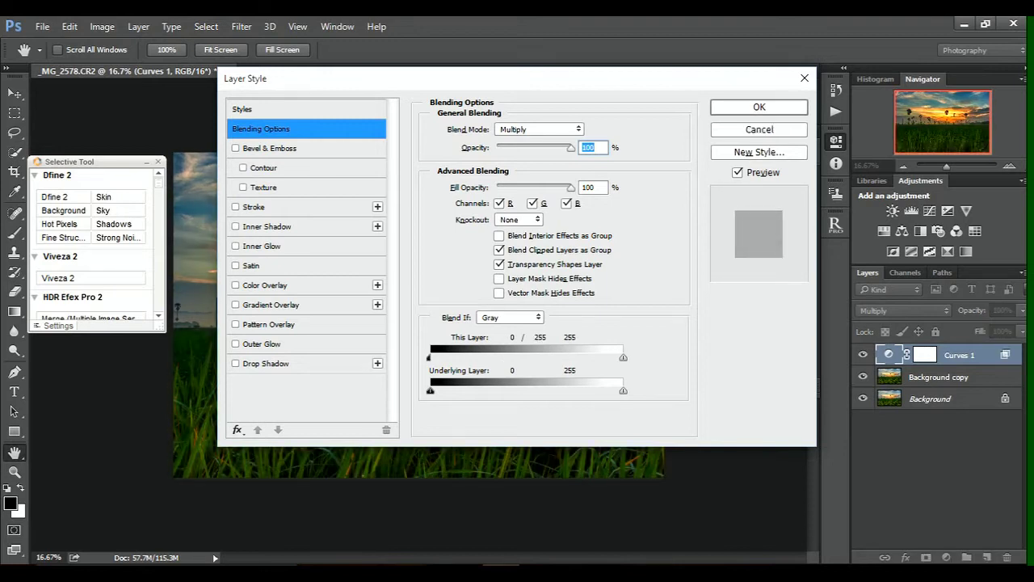
{"action": "key", "text": "Return"}
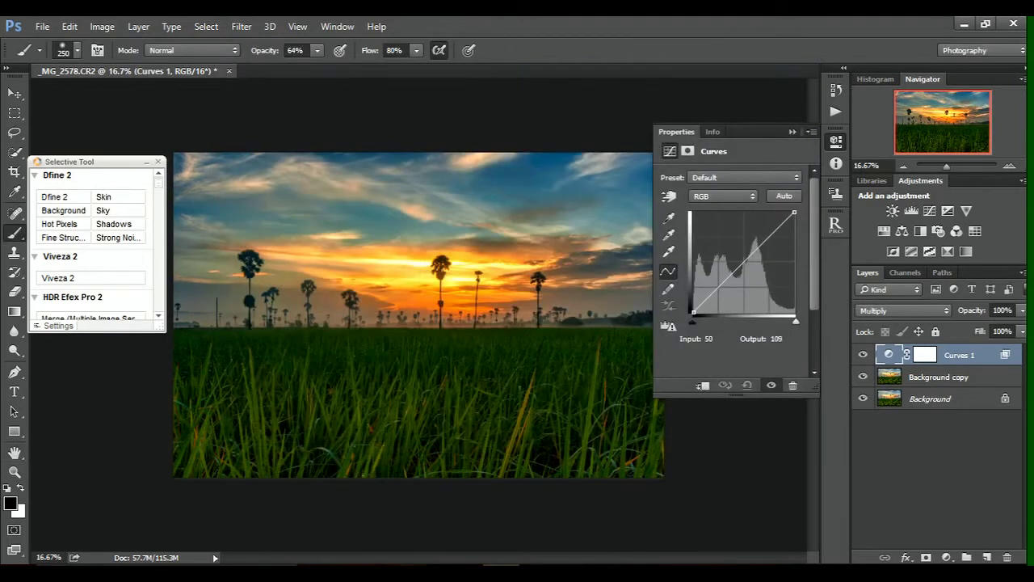
Shape an S-curve lifting midtones and darkening shadows, comparing before and after.
{"action": "left_click_drag", "start_coordinate": [745, 262], "coordinate": [732, 254]}
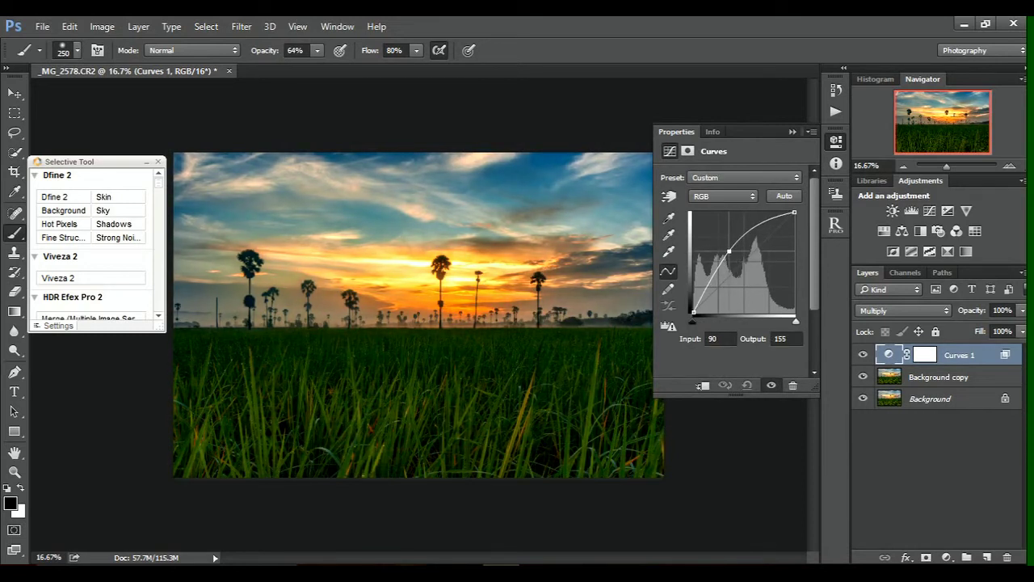
{"action": "left_click_drag", "start_coordinate": [701, 292], "coordinate": [702, 303]}
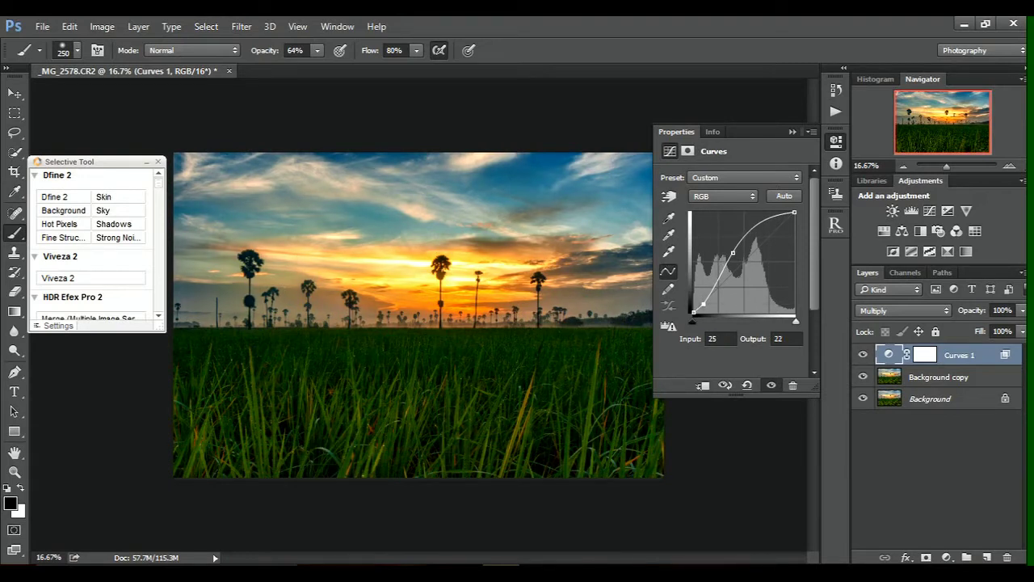
{"action": "key", "text": "backslash"}
{"action": "left_click", "coordinate": [793, 131]}
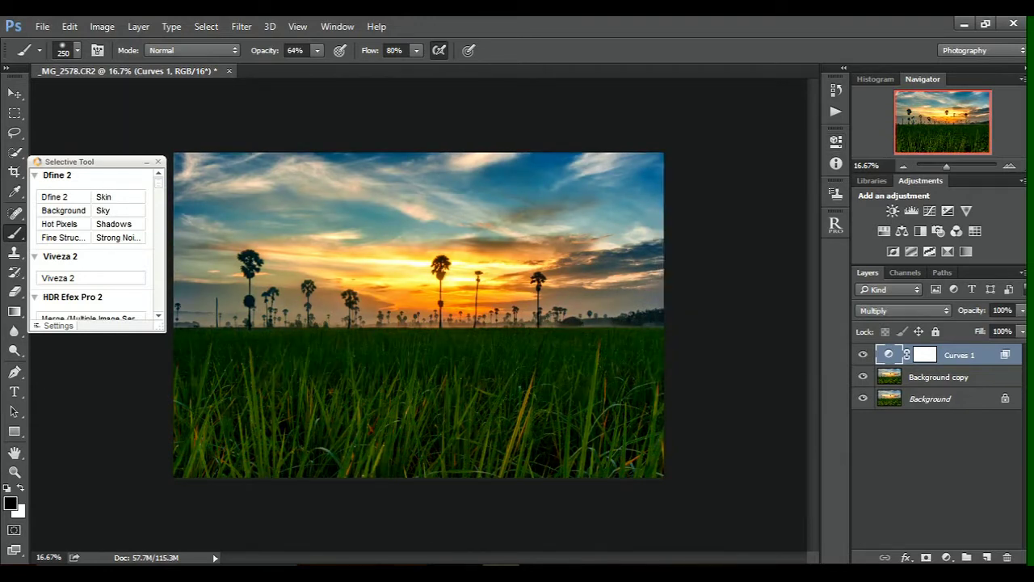
On a new layer, set Viveza global Saturation -7%, Red 9%, Blue -5% and Warmth 6%.
{"action": "key", "text": "ctrl+shift+alt+n"}
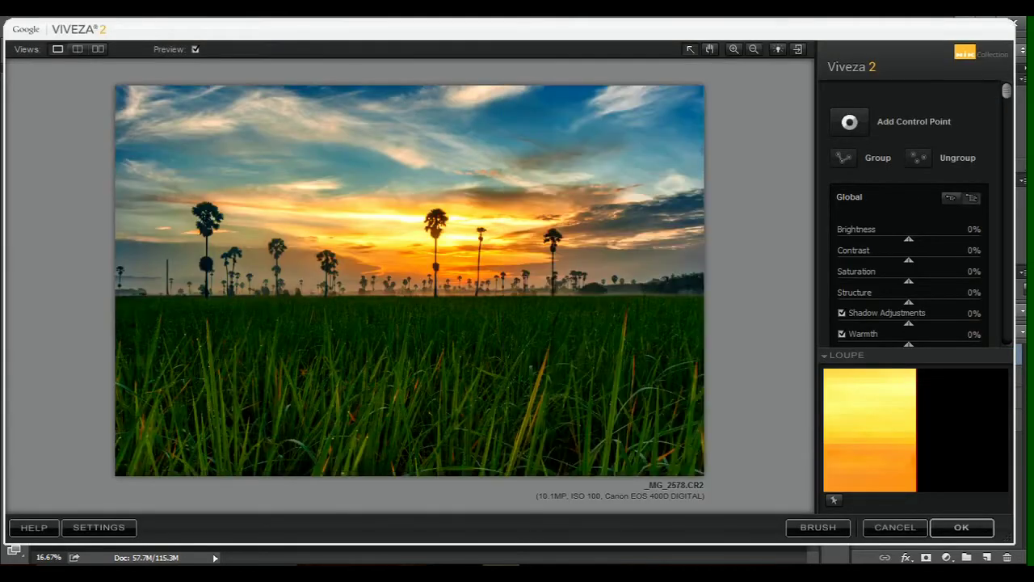
{"action": "left_click_drag", "start_coordinate": [907, 281], "coordinate": [903, 281]}
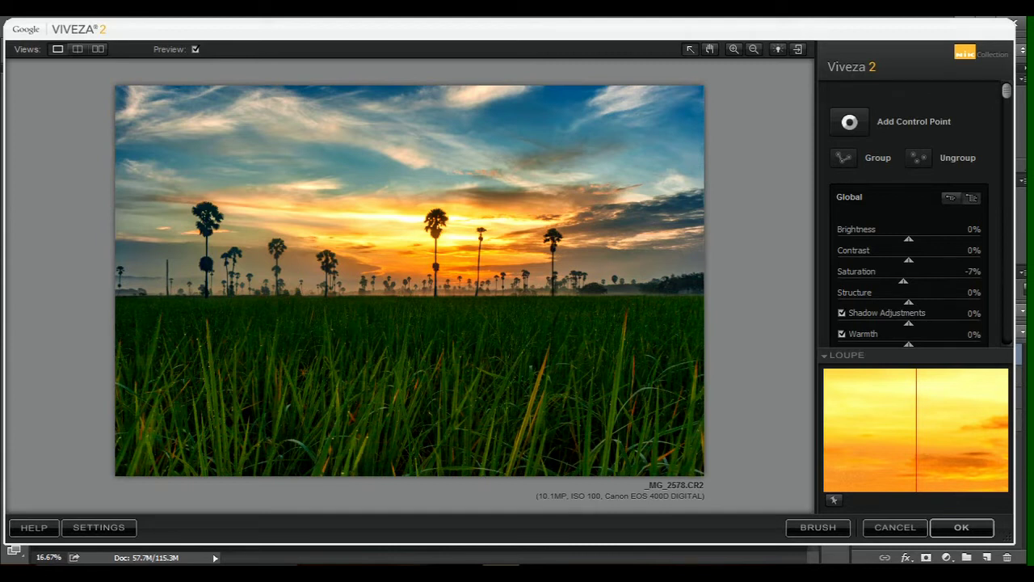
{"action": "scroll", "coordinate": [913, 210], "scroll_direction": "down", "scroll_amount": 2}
{"action": "scroll", "coordinate": [913, 210], "scroll_direction": "down", "scroll_amount": 2}
{"action": "scroll", "coordinate": [912, 210], "scroll_direction": "down", "scroll_amount": 1}
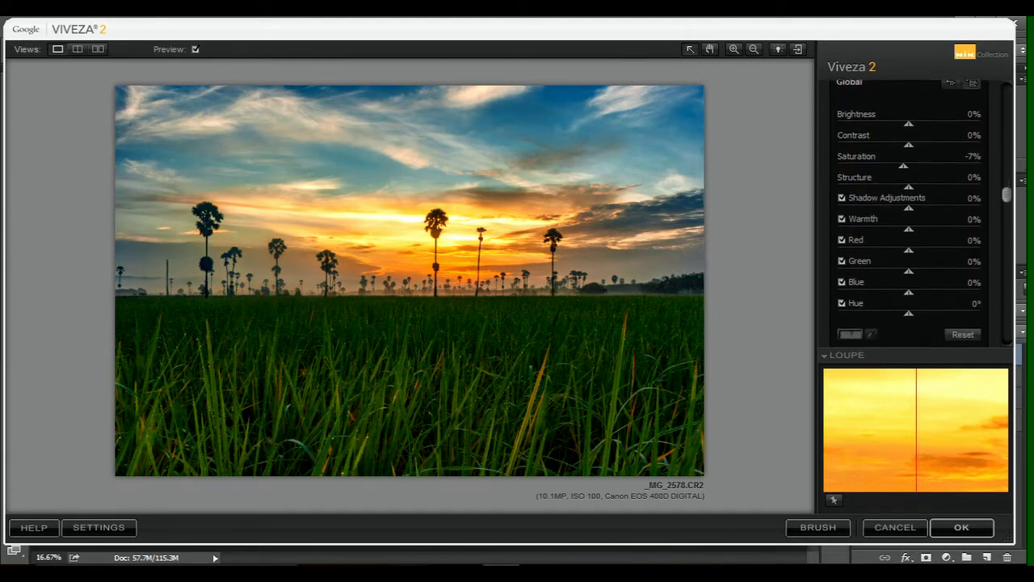
{"action": "scroll", "coordinate": [913, 211], "scroll_direction": "down", "scroll_amount": 1}
{"action": "left_click_drag", "start_coordinate": [909, 234], "coordinate": [915, 234]}
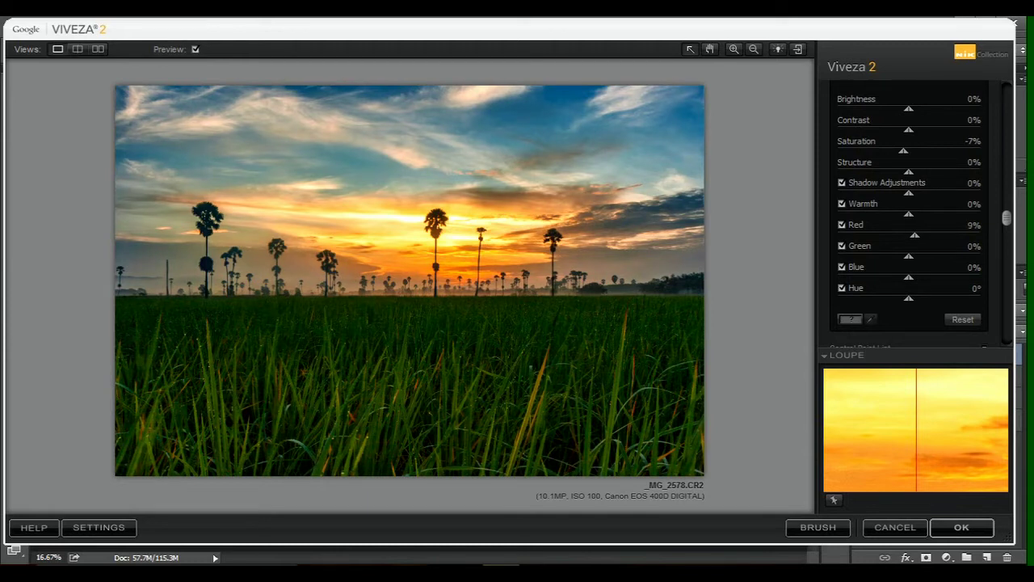
{"action": "left_click_drag", "start_coordinate": [909, 276], "coordinate": [905, 276]}
{"action": "left_click_drag", "start_coordinate": [909, 213], "coordinate": [913, 214]}
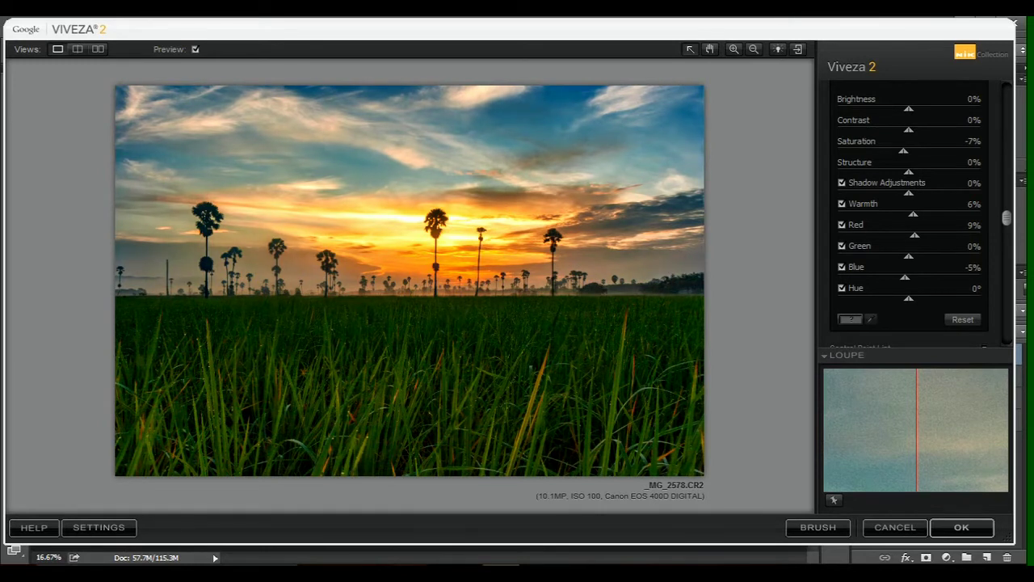
Apply Viveza as a Viveza 2 layer and toggle its visibility to compare.
{"action": "left_click", "coordinate": [962, 527]}
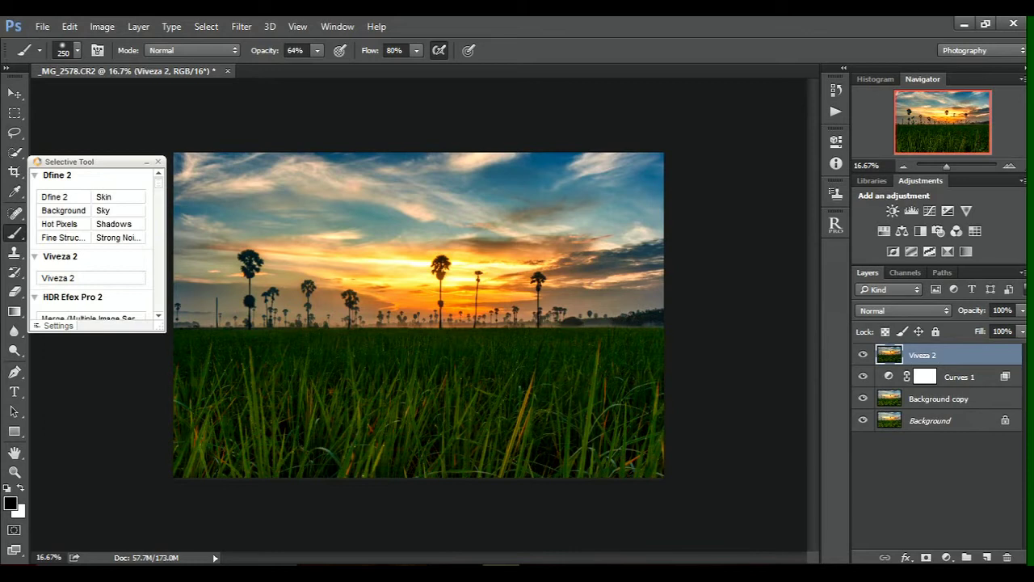
{"action": "left_click", "coordinate": [863, 355]}
{"action": "left_click", "coordinate": [863, 354]}
{"action": "scroll", "coordinate": [96, 243], "scroll_direction": "down", "scroll_amount": 3}
{"action": "scroll", "coordinate": [95, 242], "scroll_direction": "down", "scroll_amount": 5}
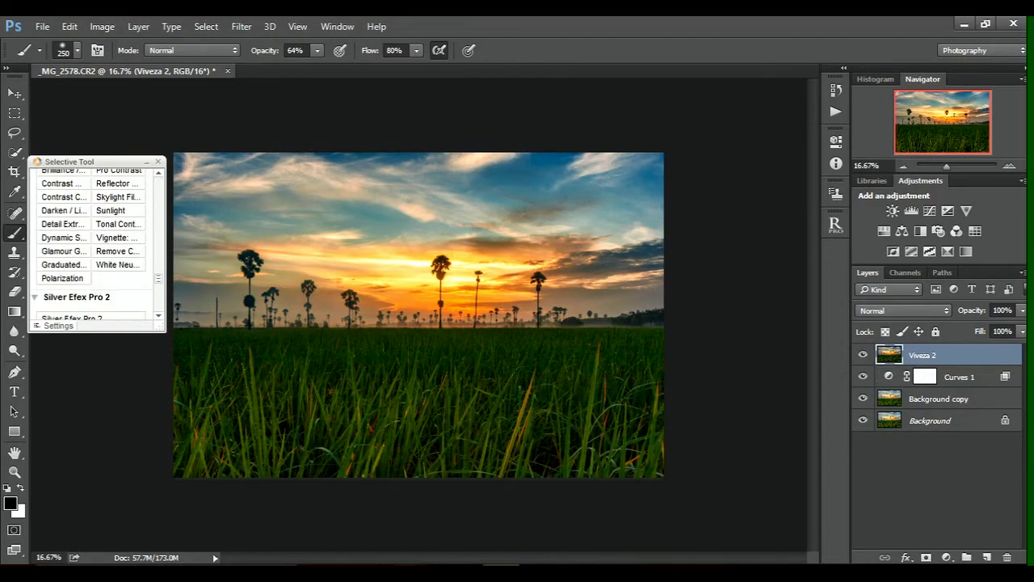
On a new layer, set Graduated Neutral Density to Upper Tonality 0%, Lower 32%, Vertical Shift 44%.
{"action": "key", "text": "ctrl+shift+alt+n"}
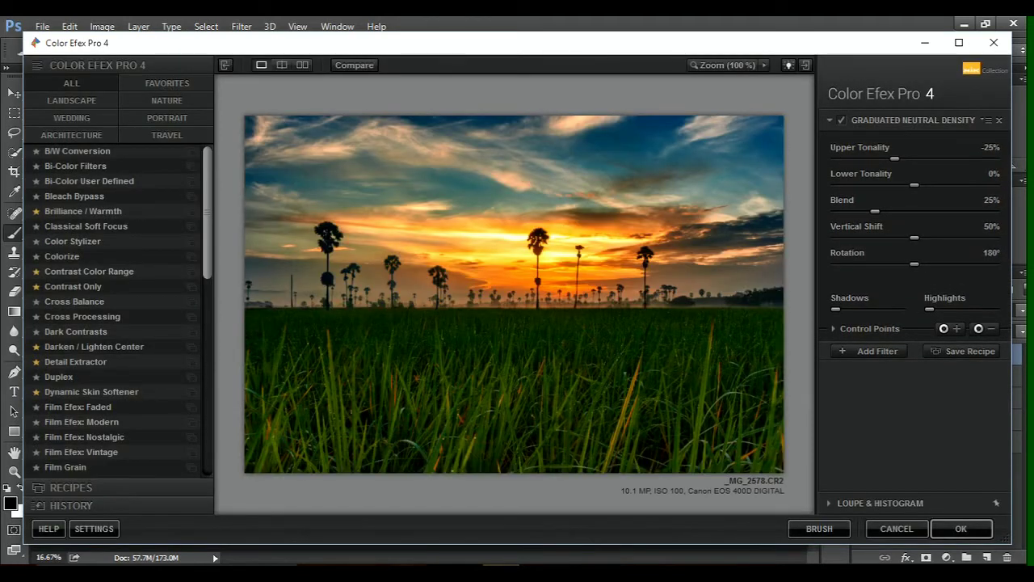
{"action": "left_click_drag", "start_coordinate": [917, 185], "coordinate": [944, 185]}
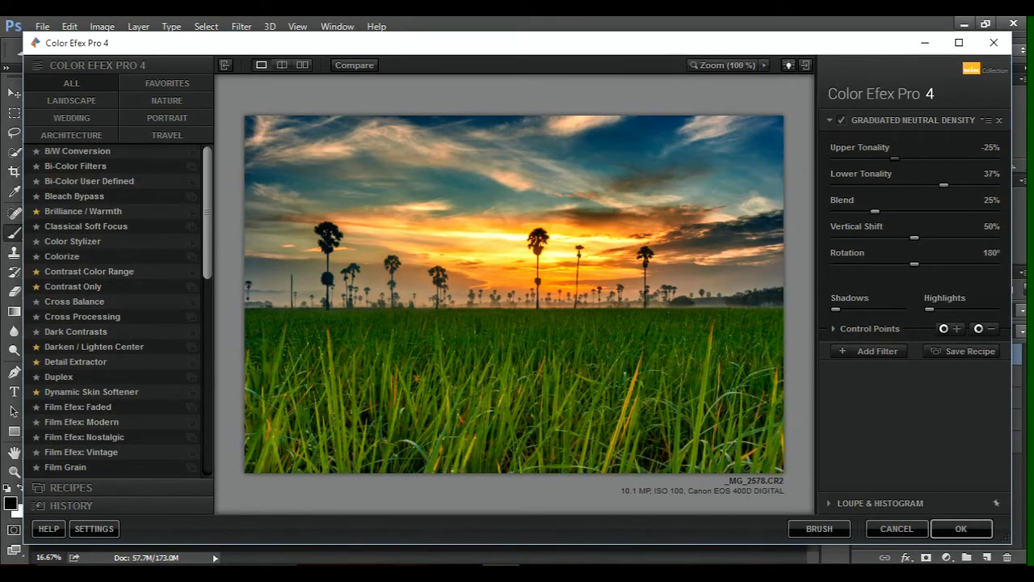
{"action": "double_click", "coordinate": [895, 158]}
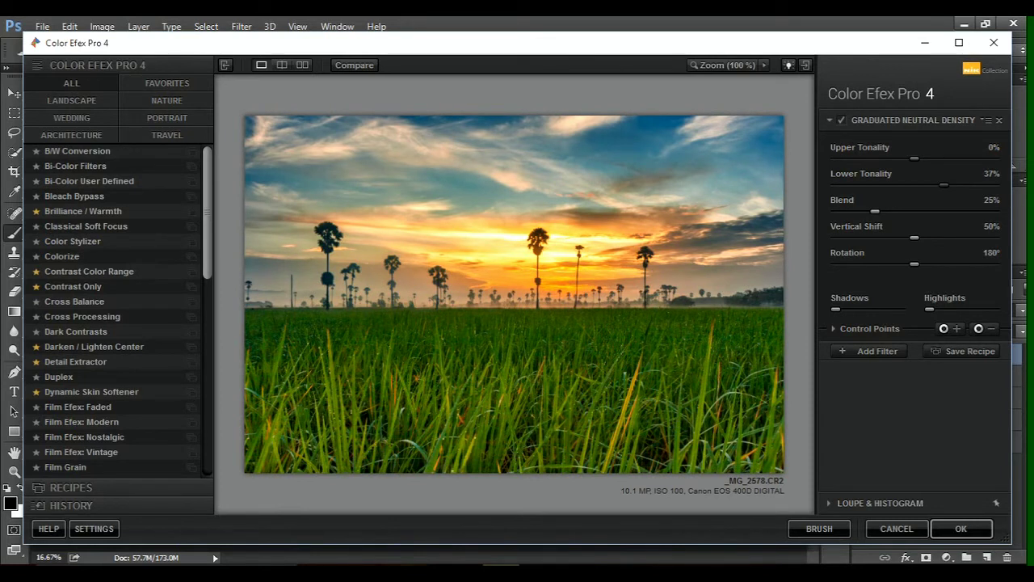
{"action": "left_click_drag", "start_coordinate": [944, 185], "coordinate": [940, 185]}
{"action": "left_click_drag", "start_coordinate": [914, 237], "coordinate": [904, 238]}
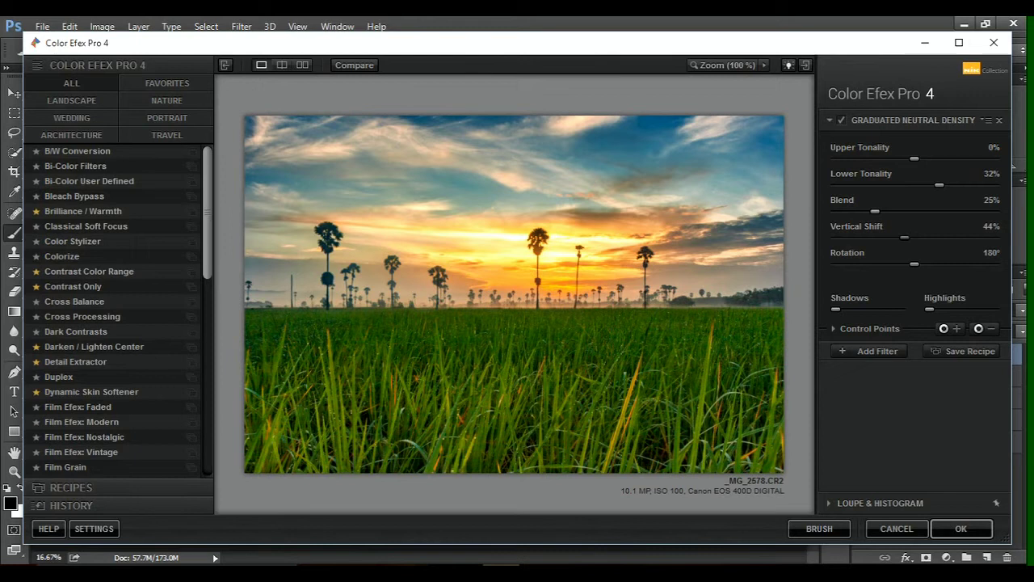
Stack a Skylight Filter with Strength 30% and Opacity 40% after Graduated Neutral Density.
{"action": "left_click", "coordinate": [871, 351]}
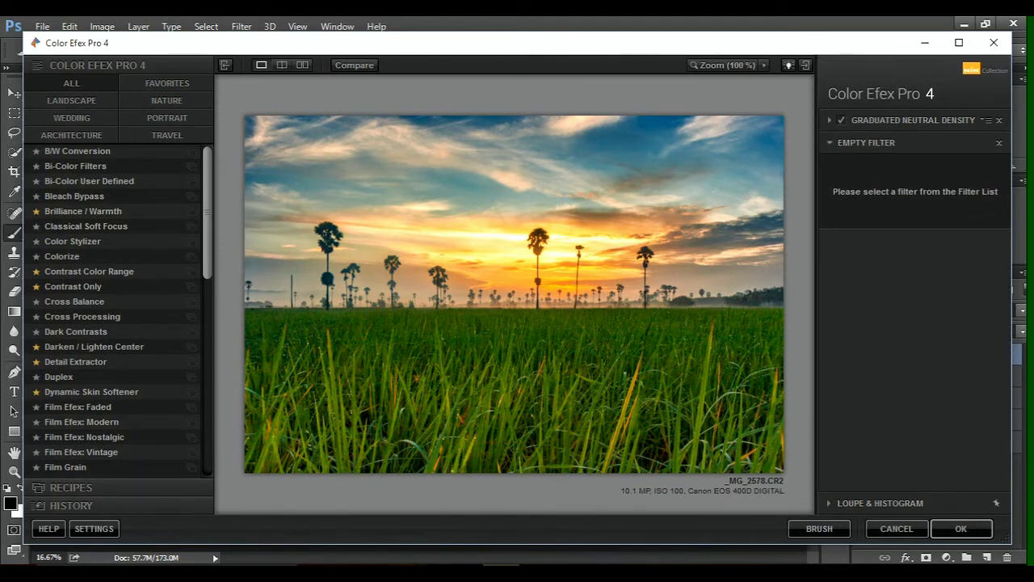
{"action": "scroll", "coordinate": [113, 307], "scroll_direction": "down", "scroll_amount": 8}
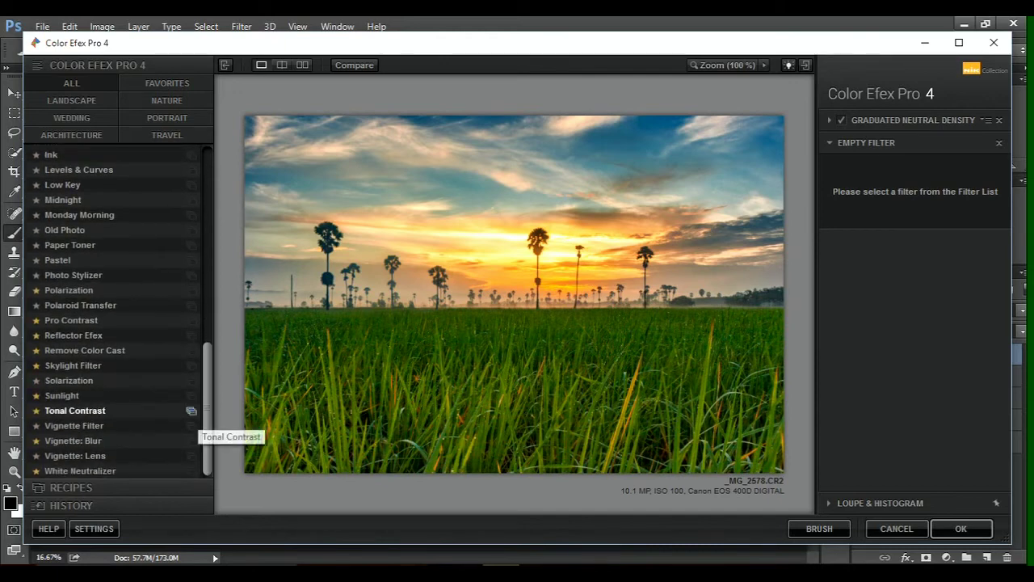
{"action": "left_click", "coordinate": [73, 365]}
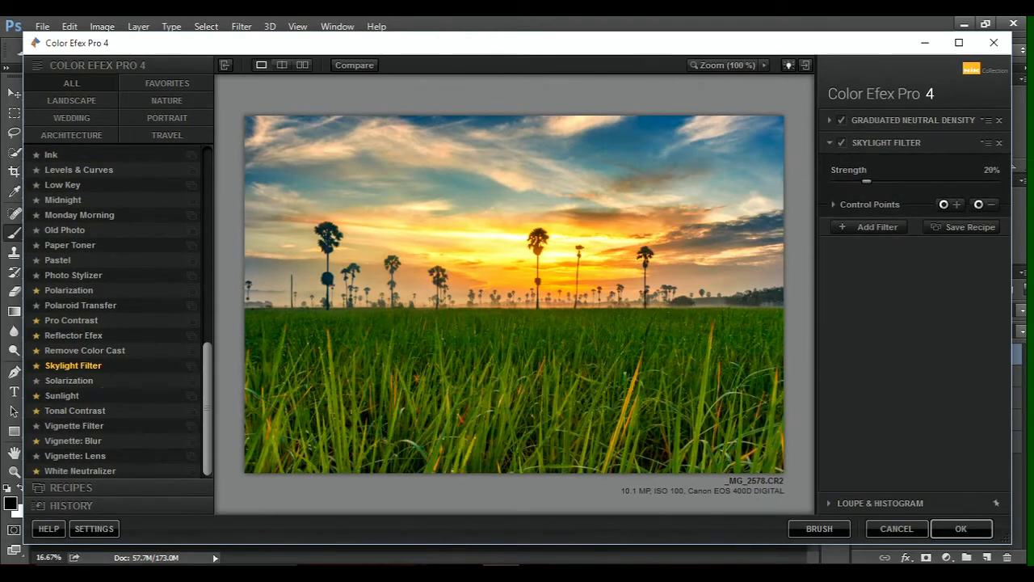
{"action": "left_click", "coordinate": [833, 204]}
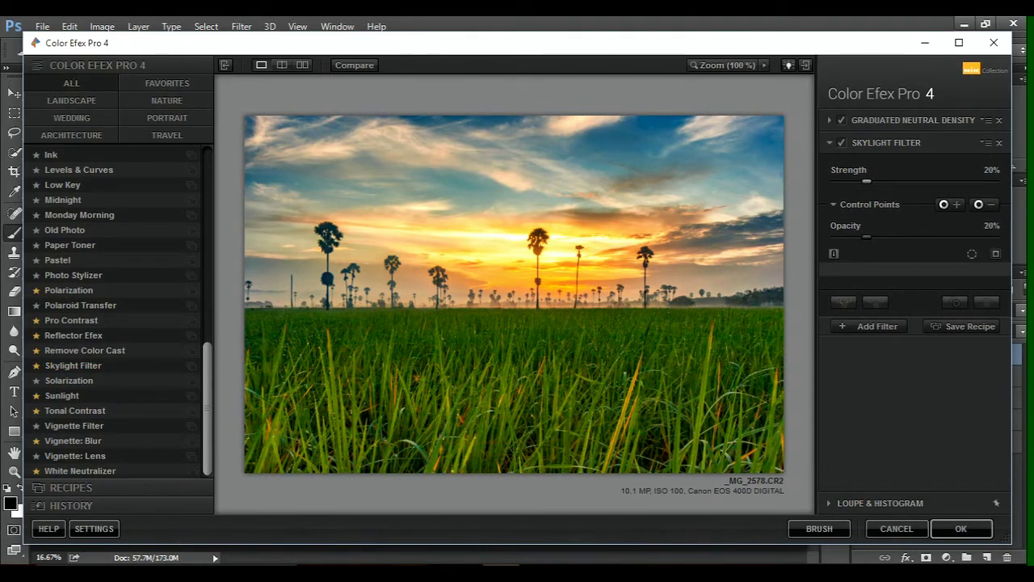
{"action": "mouse_move", "coordinate": [887, 237]}
{"action": "left_mouse_down"}
{"action": "mouse_move", "coordinate": [909, 237]}
{"action": "mouse_move", "coordinate": [900, 237]}
{"action": "left_mouse_up"}
{"action": "left_click_drag", "start_coordinate": [866, 181], "coordinate": [877, 181]}
{"action": "mouse_move", "coordinate": [898, 236]}
{"action": "left_mouse_down"}
{"action": "mouse_move", "coordinate": [888, 237]}
{"action": "mouse_move", "coordinate": [901, 237]}
{"action": "left_mouse_up"}
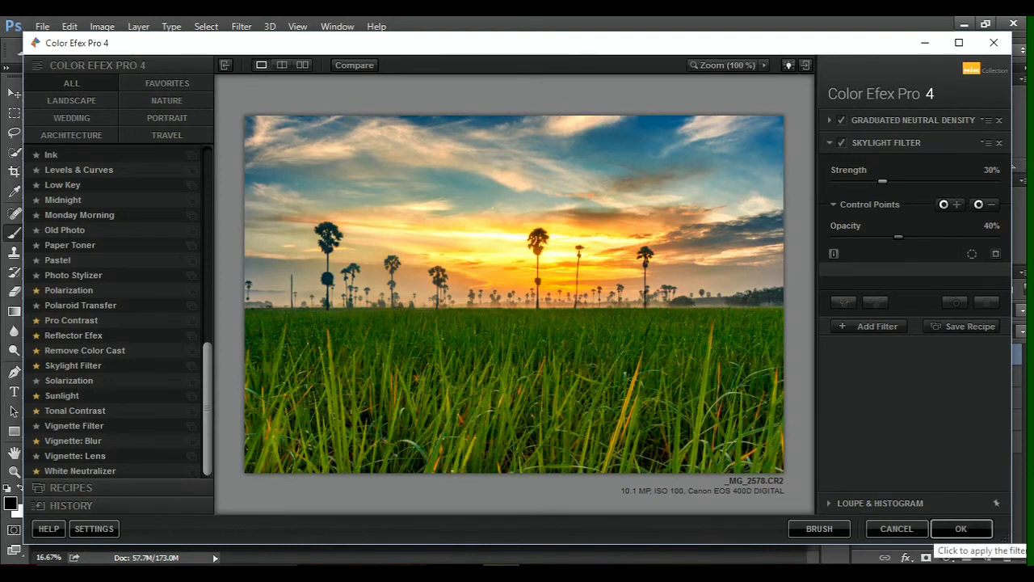
{"action": "scroll", "coordinate": [207, 404], "scroll_direction": "up", "scroll_amount": 10}
{"action": "scroll", "coordinate": [121, 323], "scroll_direction": "up", "scroll_amount": 4}
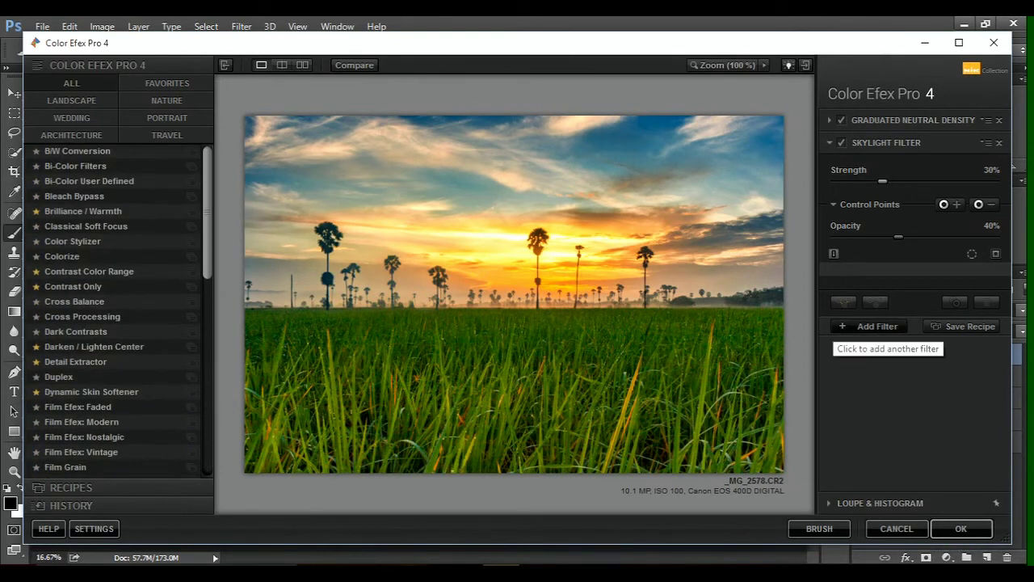
{"action": "left_click", "coordinate": [871, 326]}
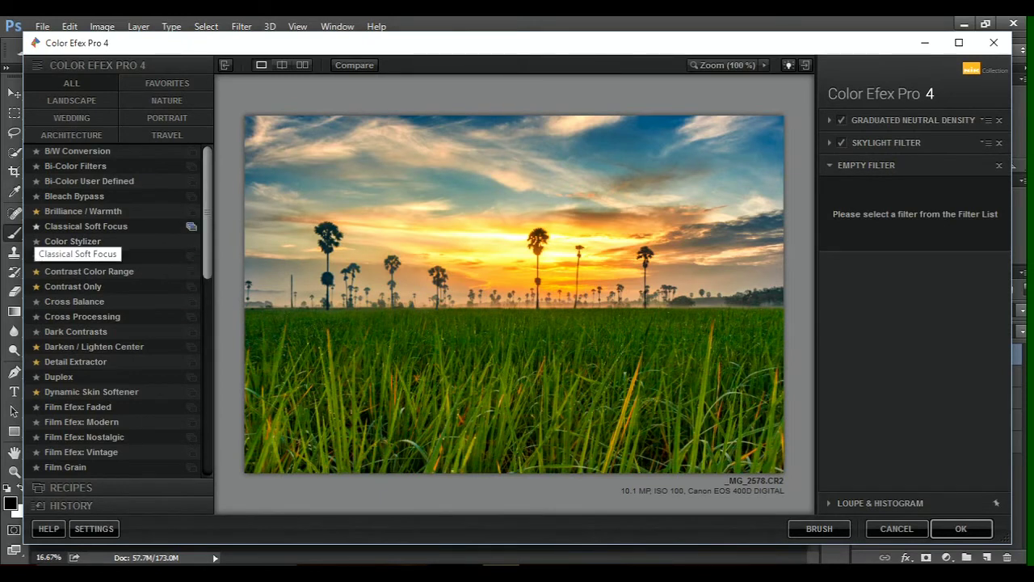
Add a Classical Soft Focus filter at 50% opacity, followed by an empty filter slot.
{"action": "left_click", "coordinate": [85, 226]}
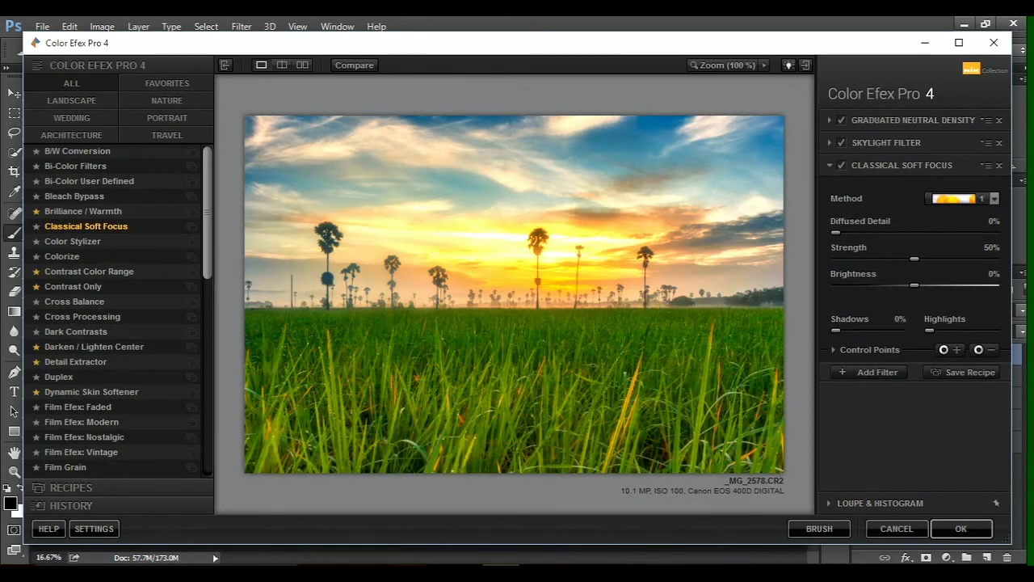
{"action": "left_click", "coordinate": [833, 349]}
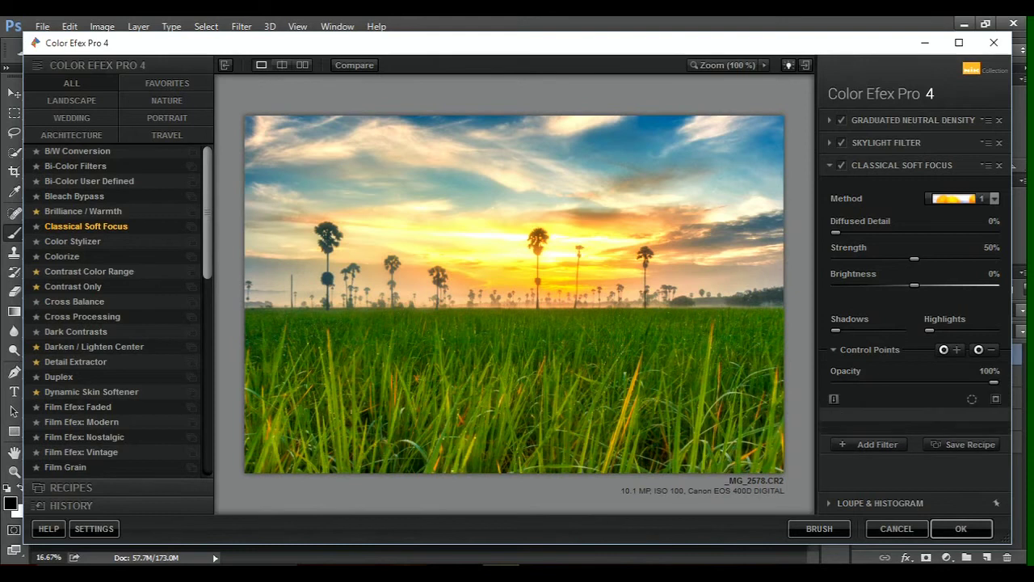
{"action": "left_click_drag", "start_coordinate": [993, 382], "coordinate": [914, 382]}
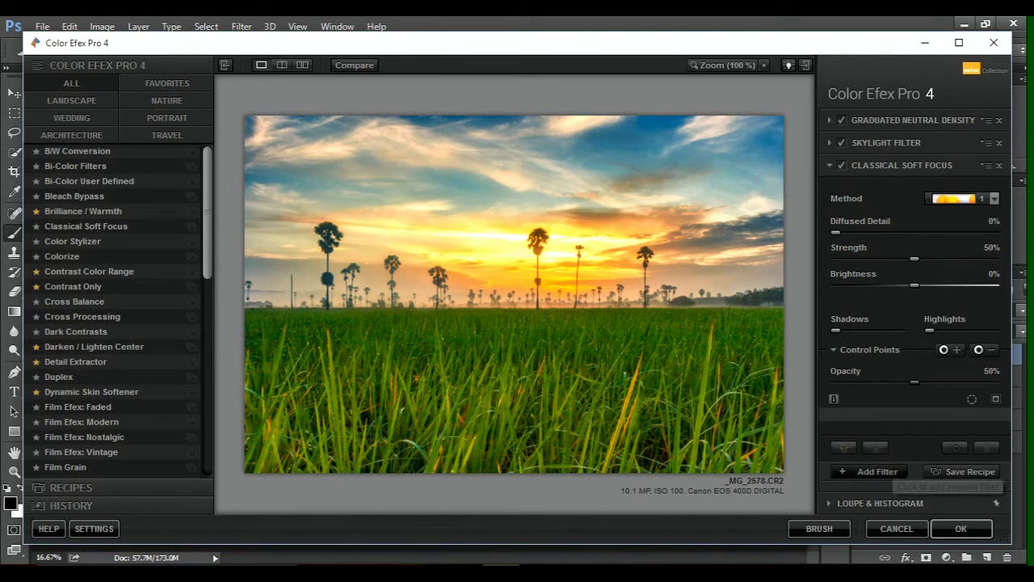
{"action": "left_click", "coordinate": [872, 471]}
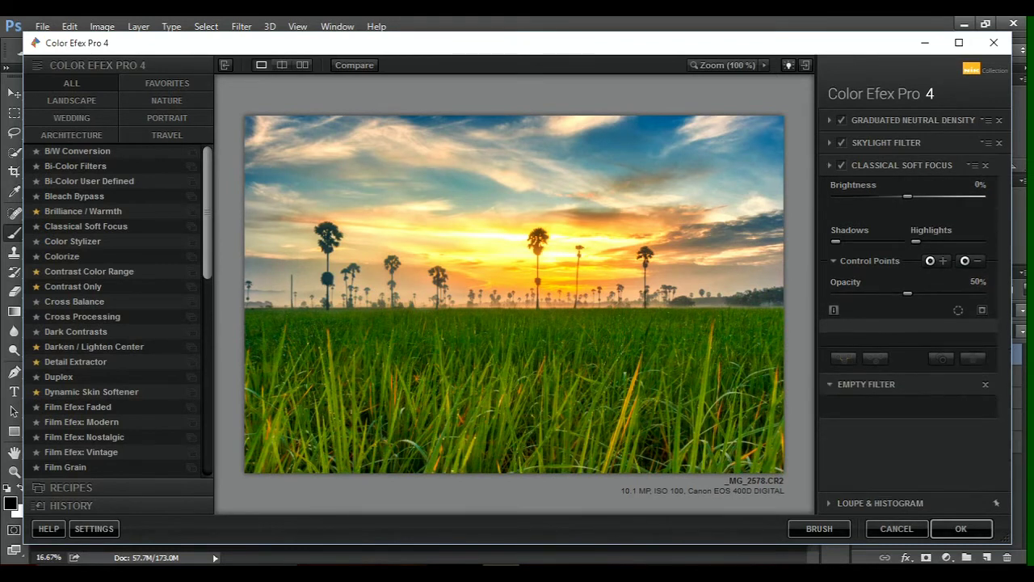
Add a Sunlight filter at 5660K with Opacity 29%, then apply the Color Efex Pro stack.
{"action": "scroll", "coordinate": [113, 311], "scroll_direction": "down", "scroll_amount": 2}
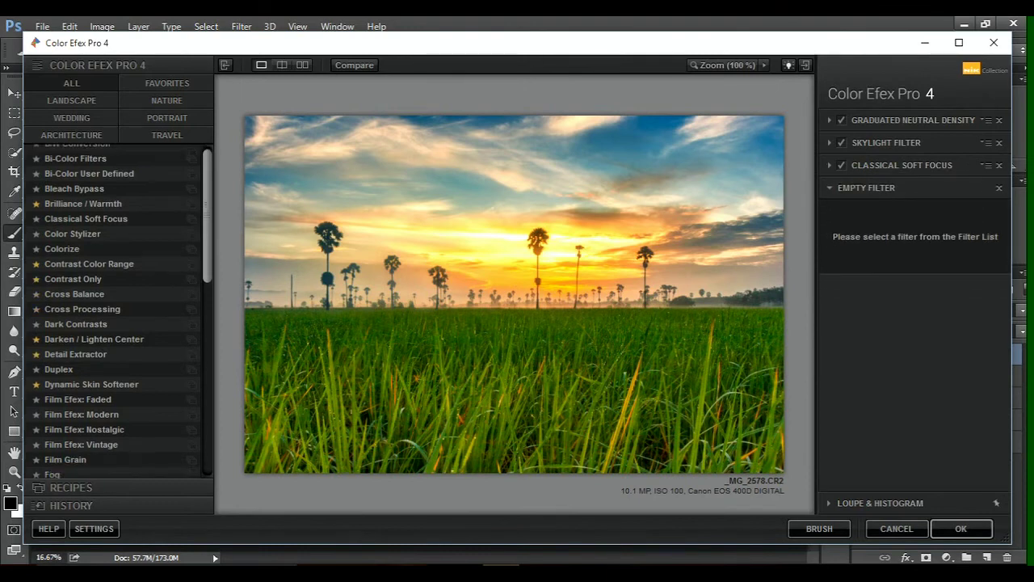
{"action": "scroll", "coordinate": [113, 312], "scroll_direction": "down", "scroll_amount": 8}
{"action": "left_click", "coordinate": [65, 399]}
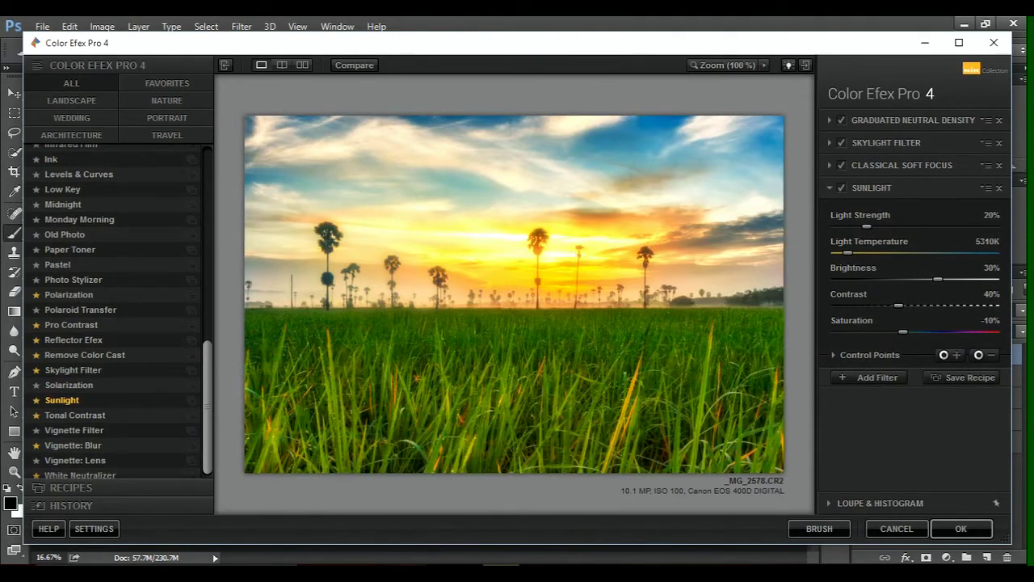
{"action": "left_click_drag", "start_coordinate": [847, 252], "coordinate": [870, 253]}
{"action": "left_click", "coordinate": [869, 355]}
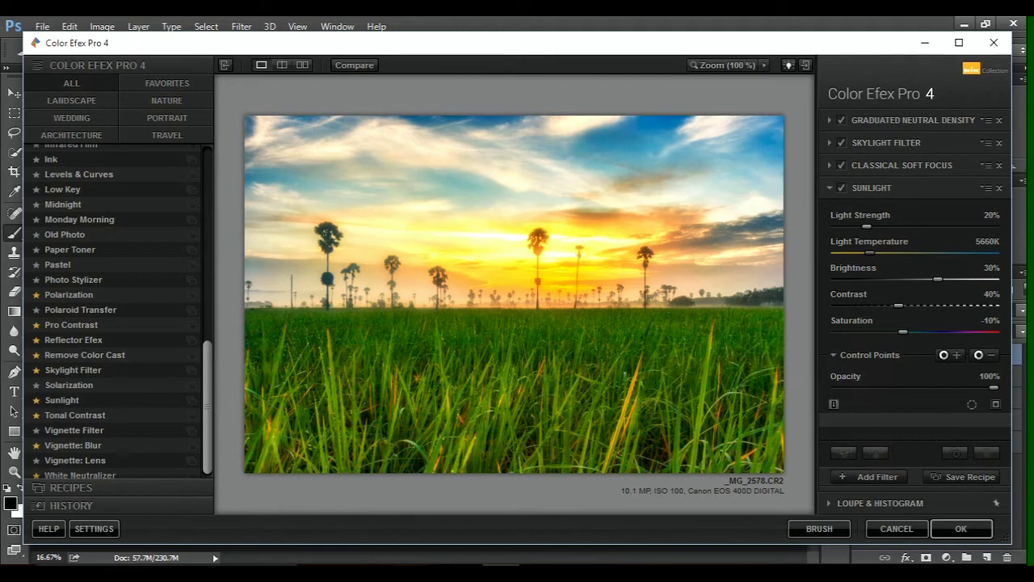
{"action": "mouse_move", "coordinate": [993, 387]}
{"action": "left_mouse_down"}
{"action": "mouse_move", "coordinate": [836, 387]}
{"action": "mouse_move", "coordinate": [881, 387]}
{"action": "left_mouse_up"}
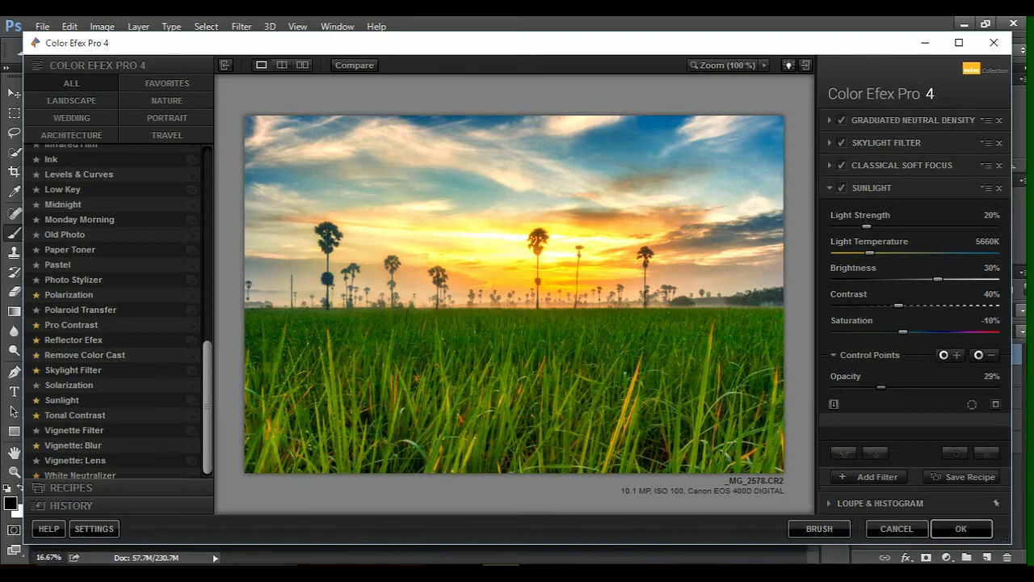
{"action": "left_click", "coordinate": [961, 529]}
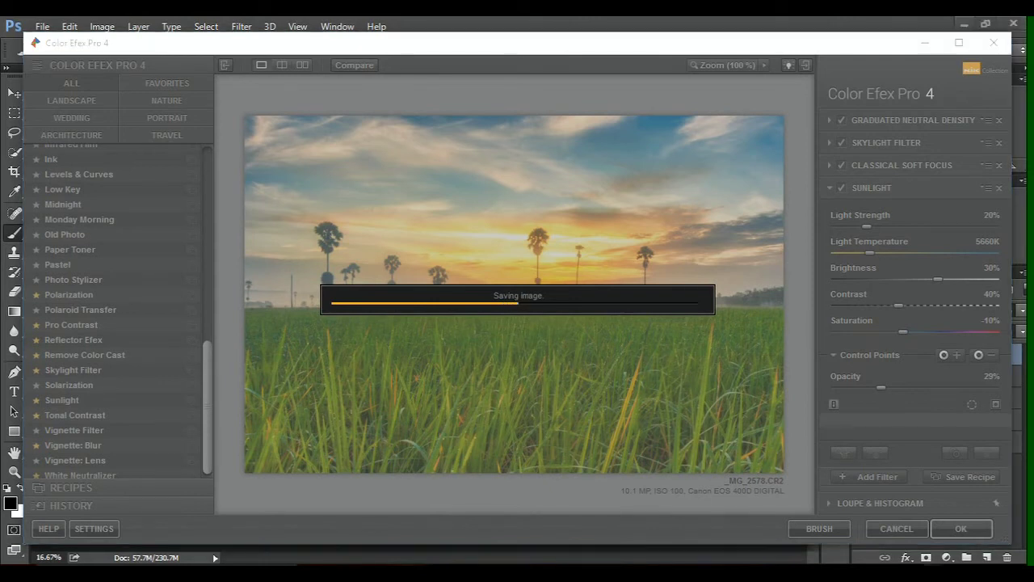
Adjust the speaker volume while Color Efex Pro finishes saving the result.
{"action": "key", "text": "XF86AudioLowerVolume"}
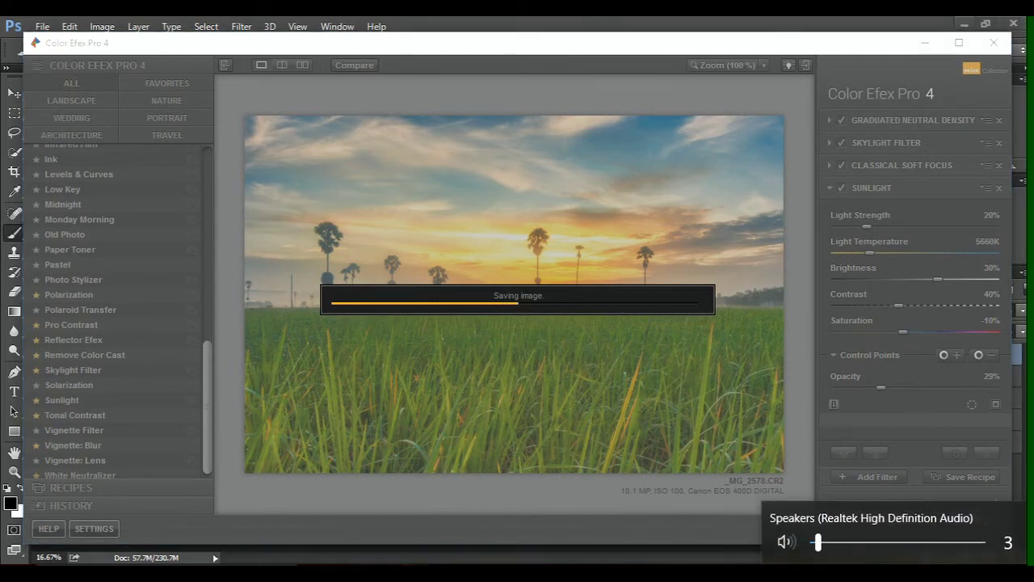
{"action": "key", "text": "XF86AudioRaiseVolume"}
{"action": "key", "text": "XF86AudioRaiseVolume"}
{"action": "key", "text": "XF86AudioRaiseVolume"}
{"action": "key", "text": "XF86AudioLowerVolume"}
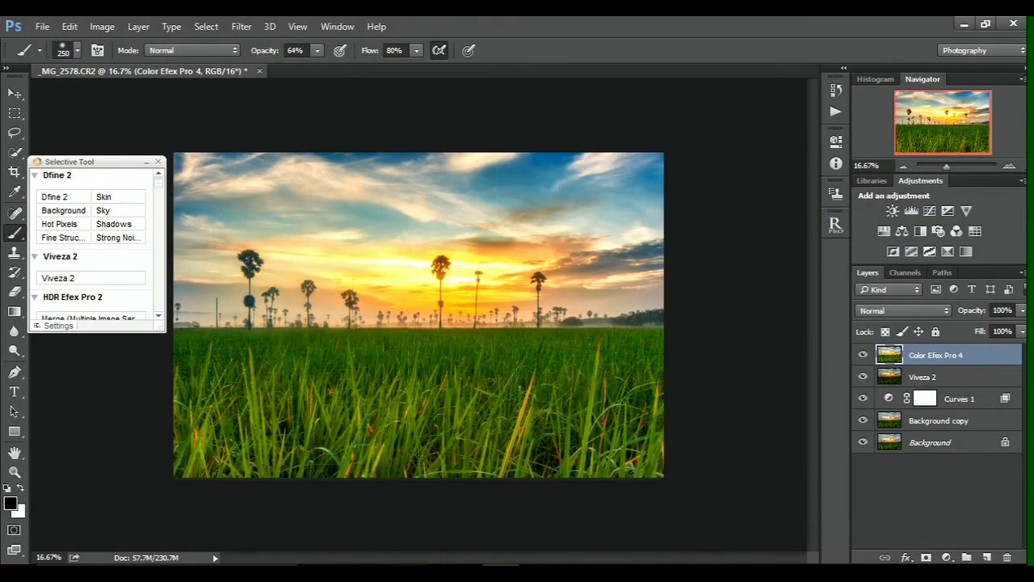
Flatten the edits into Background and duplicate it as a Background copy layer.
{"action": "right_click", "coordinate": [937, 442]}
{"action": "key", "text": "Escape"}
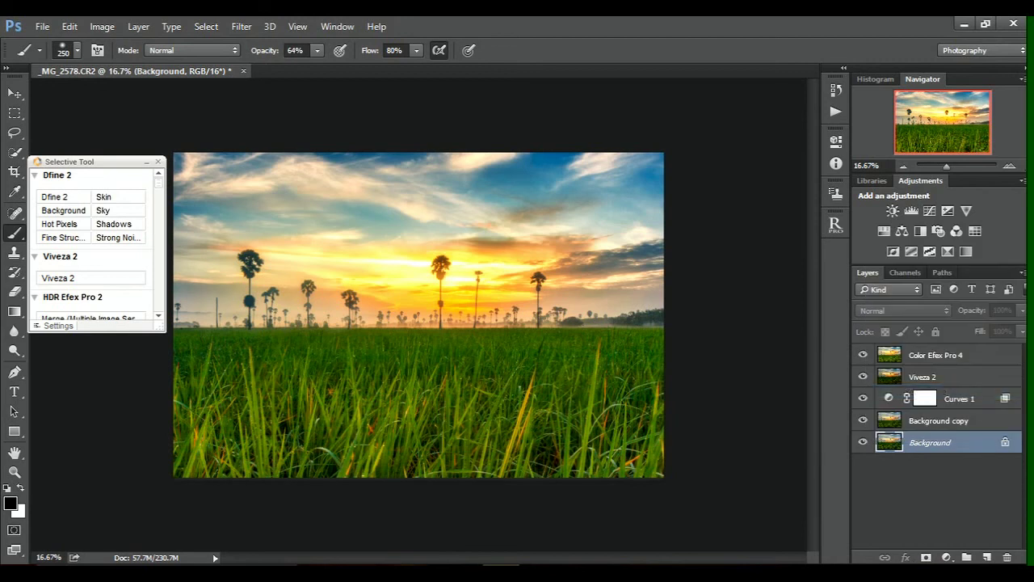
{"action": "left_click_drag", "start_coordinate": [929, 355], "coordinate": [986, 555]}
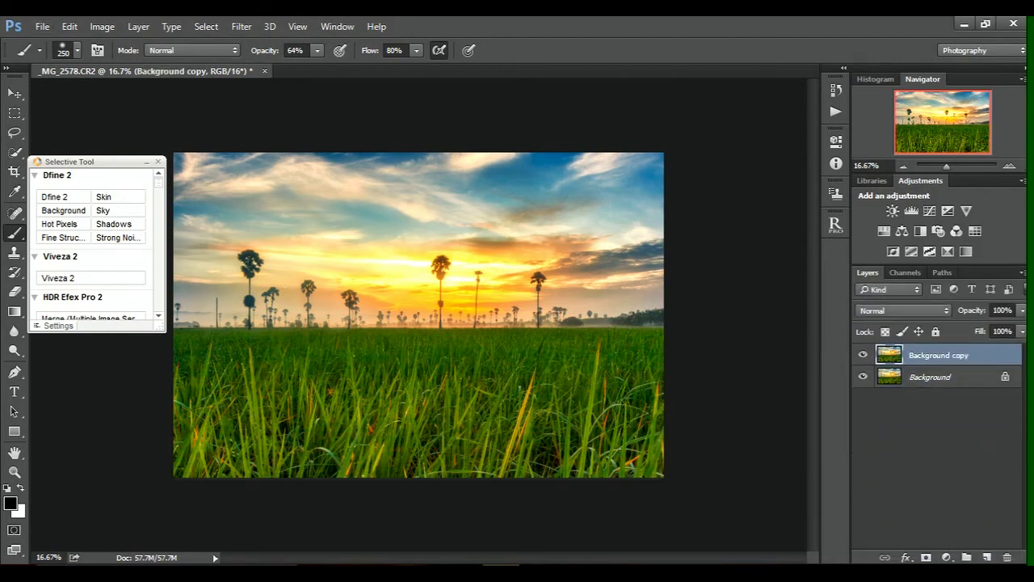
Zoom the photo to 100% to inspect fine detail.
{"action": "left_click", "coordinate": [14, 471]}
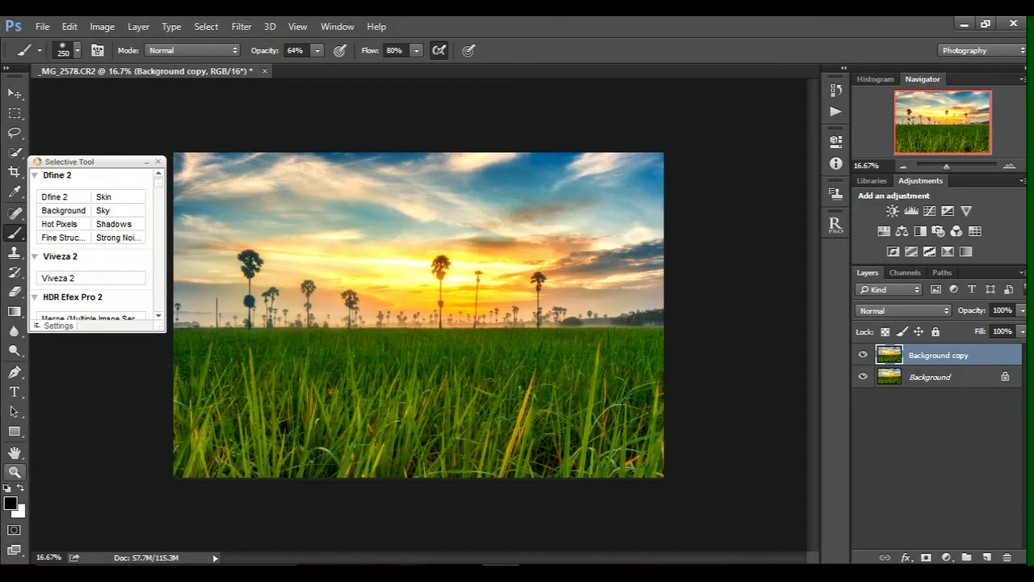
{"action": "left_click", "coordinate": [382, 50]}
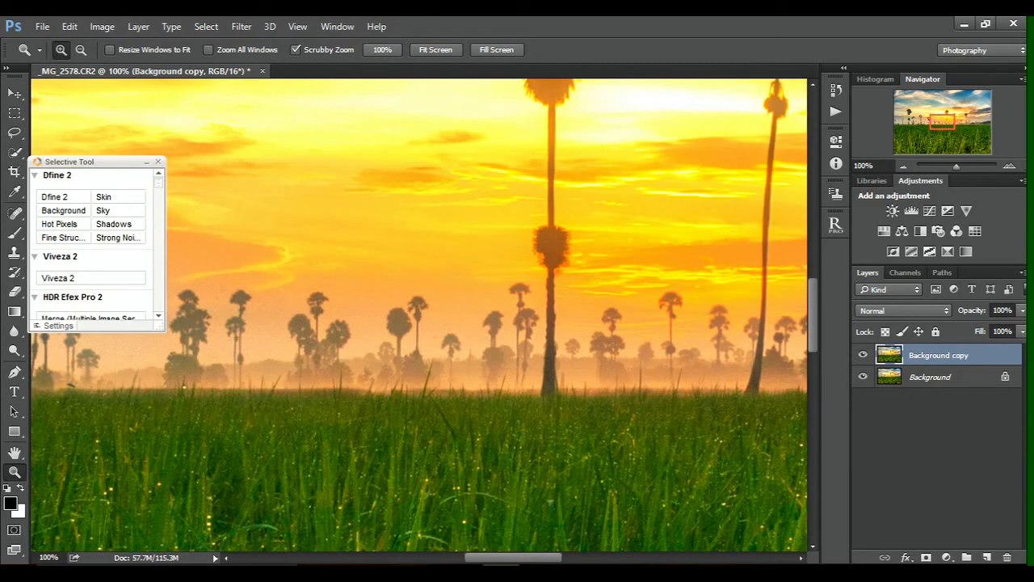
{"action": "scroll", "coordinate": [418, 315], "scroll_direction": "up", "scroll_amount": 4}
{"action": "scroll", "coordinate": [419, 315], "scroll_direction": "up", "scroll_amount": 4}
{"action": "scroll", "coordinate": [419, 315], "scroll_direction": "up", "scroll_amount": 3}
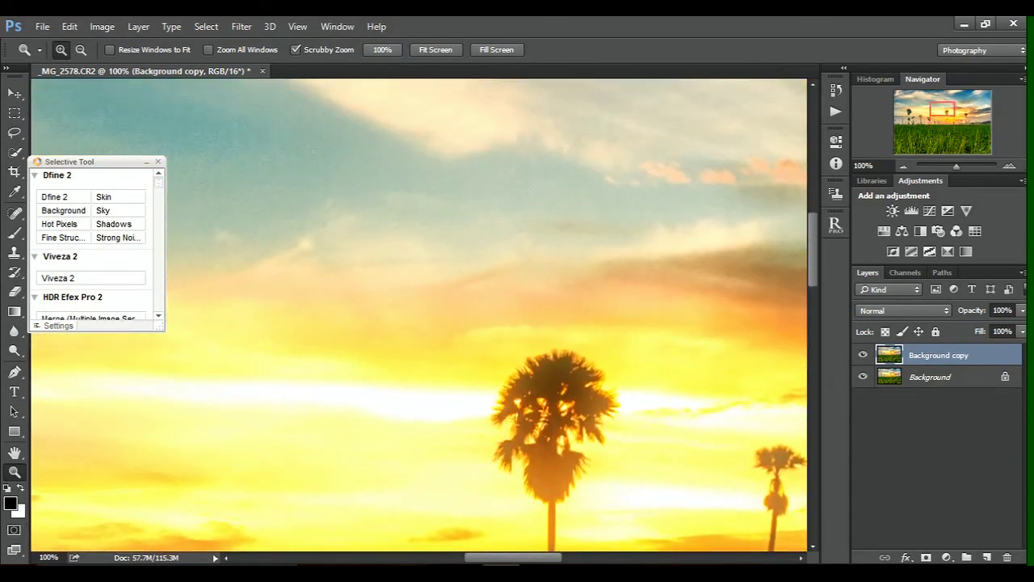
{"action": "scroll", "coordinate": [419, 315], "scroll_direction": "down", "scroll_amount": 3}
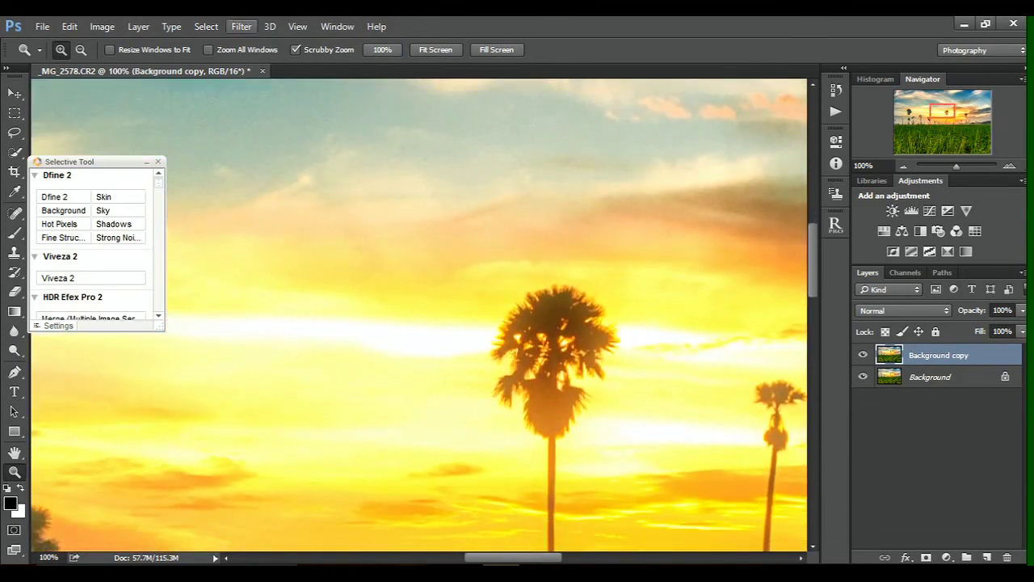
{"action": "left_click", "coordinate": [241, 26]}
Run Dfine 2 with automatic noise measurement on the Background copy and apply it.
{"action": "left_click", "coordinate": [54, 196]}
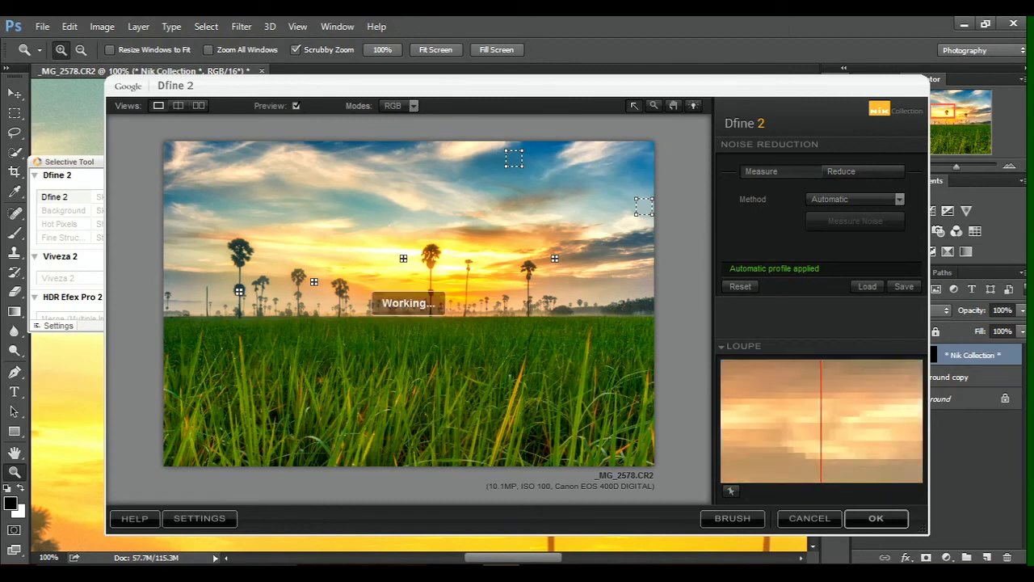
{"action": "left_click", "coordinate": [876, 518]}
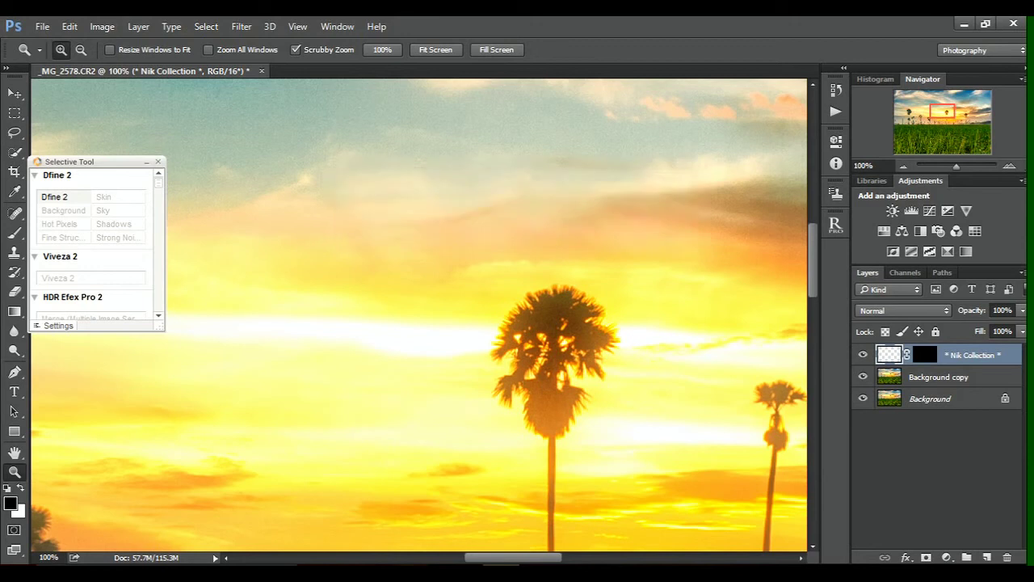
{"action": "left_click", "coordinate": [241, 25]}
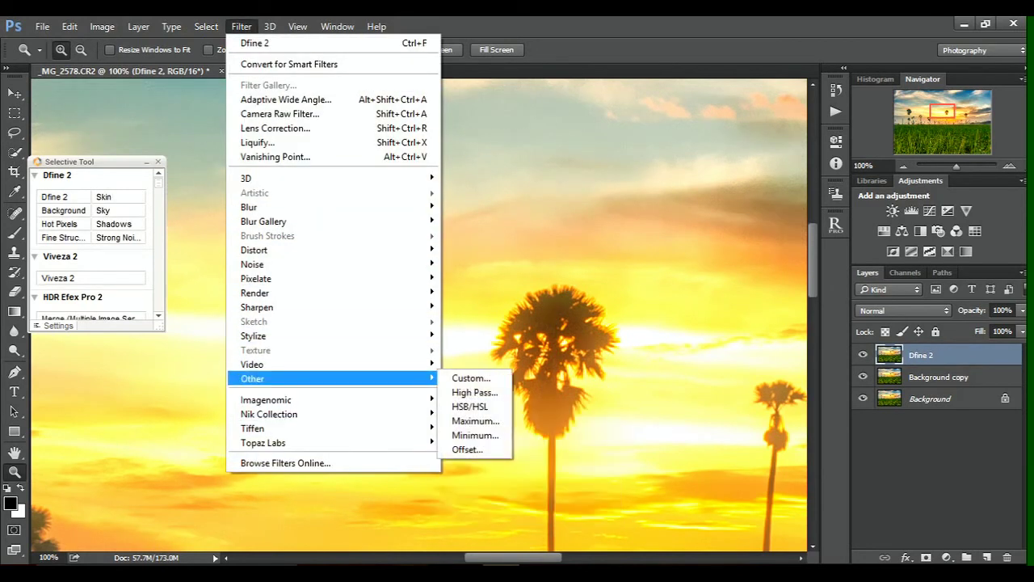
Apply a High Pass filter with a 1.9-pixel radius to the Dfine 2 layer.
{"action": "left_click", "coordinate": [474, 391]}
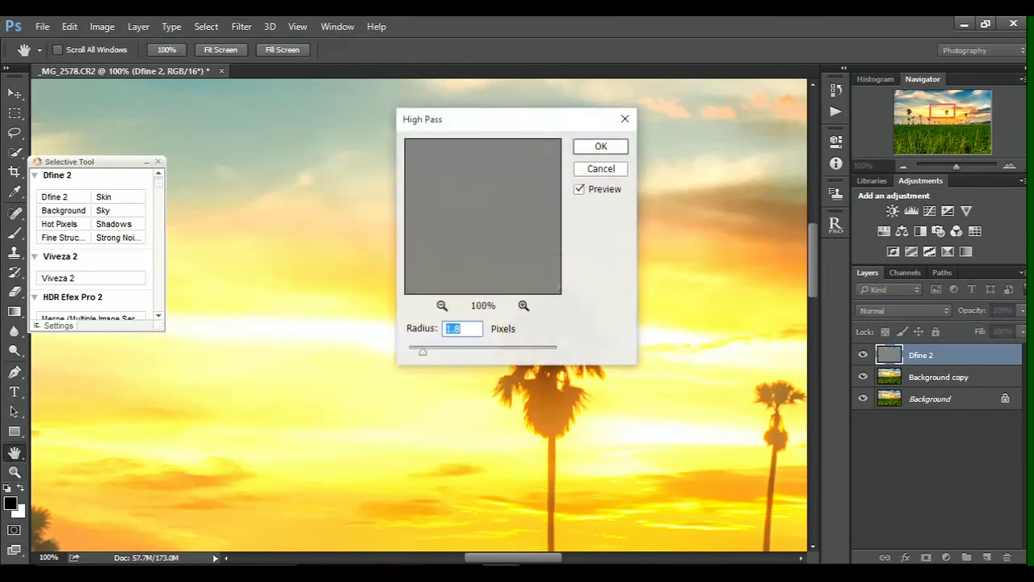
{"action": "left_click_drag", "start_coordinate": [422, 353], "coordinate": [424, 353]}
{"action": "double_click", "coordinate": [445, 328]}
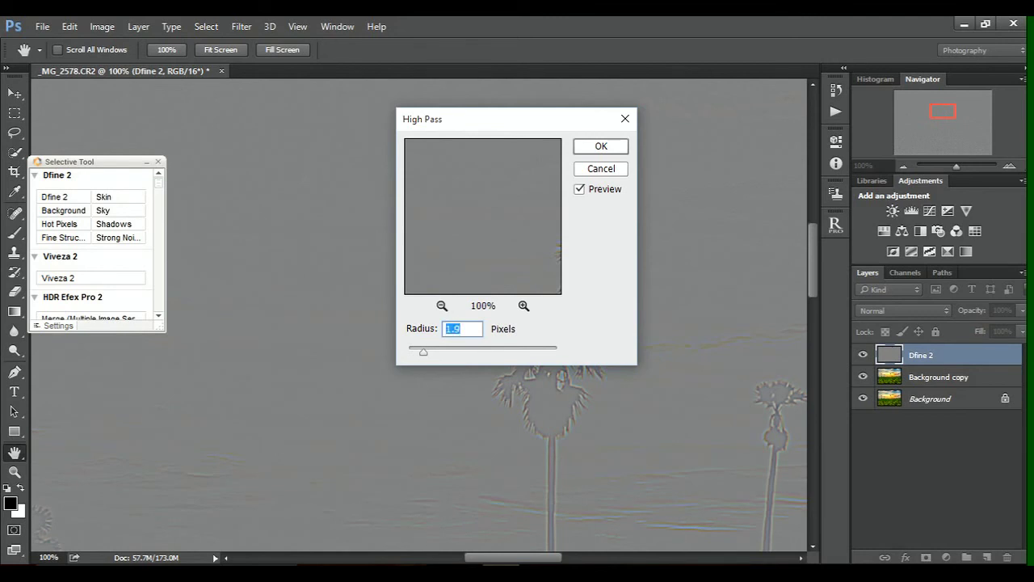
{"action": "key", "text": "Return"}
{"action": "key", "text": "z"}
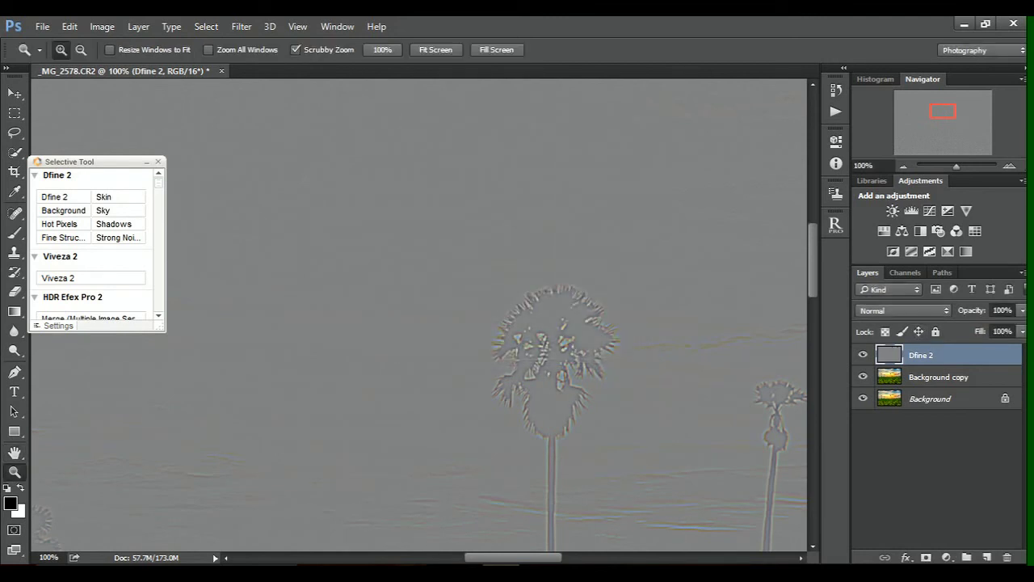
Set the sharpening layer to Hard Light, flatten the image, and fit it on screen.
{"action": "left_click", "coordinate": [903, 310]}
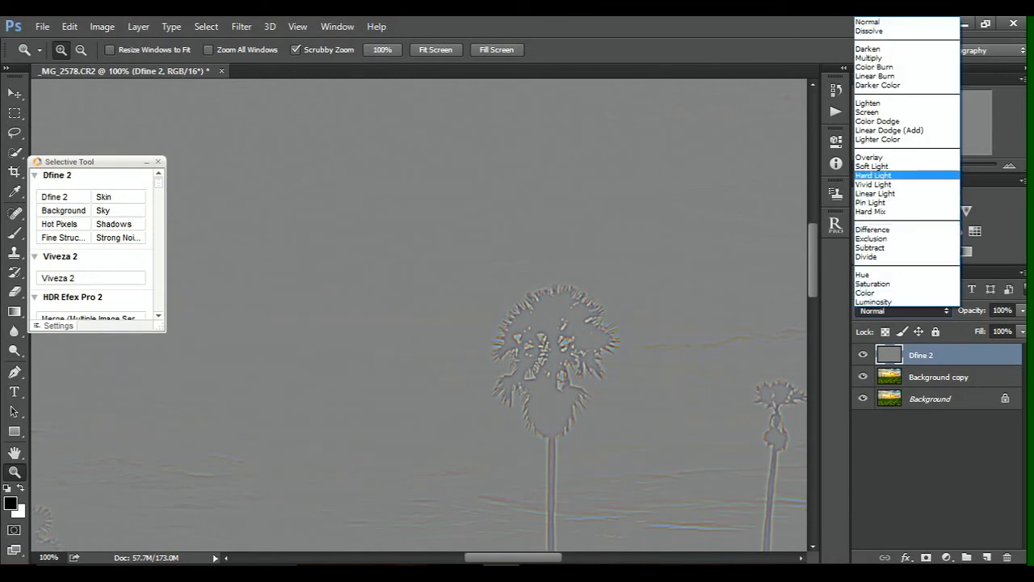
{"action": "key", "text": "Return"}
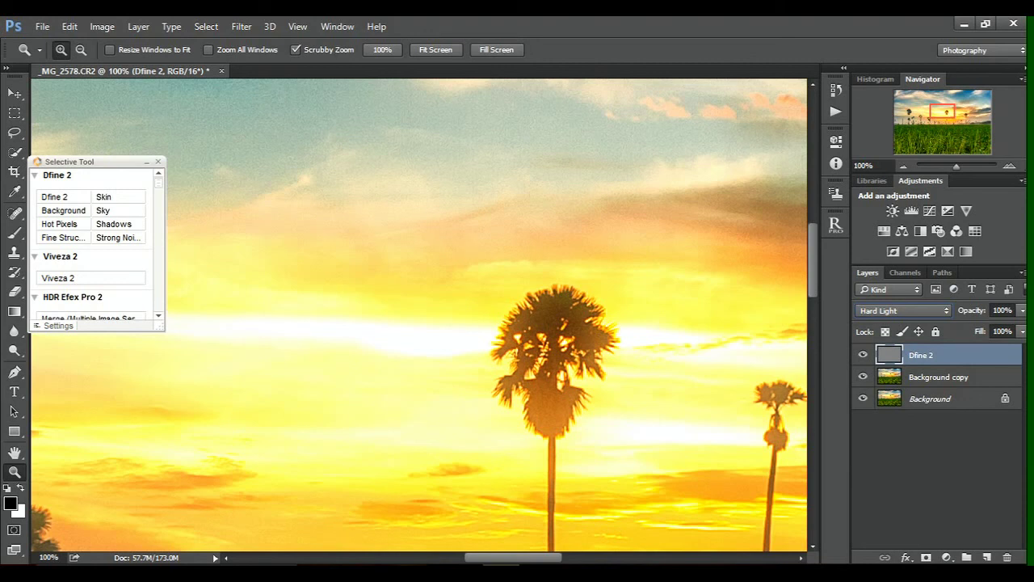
{"action": "right_click", "coordinate": [930, 399]}
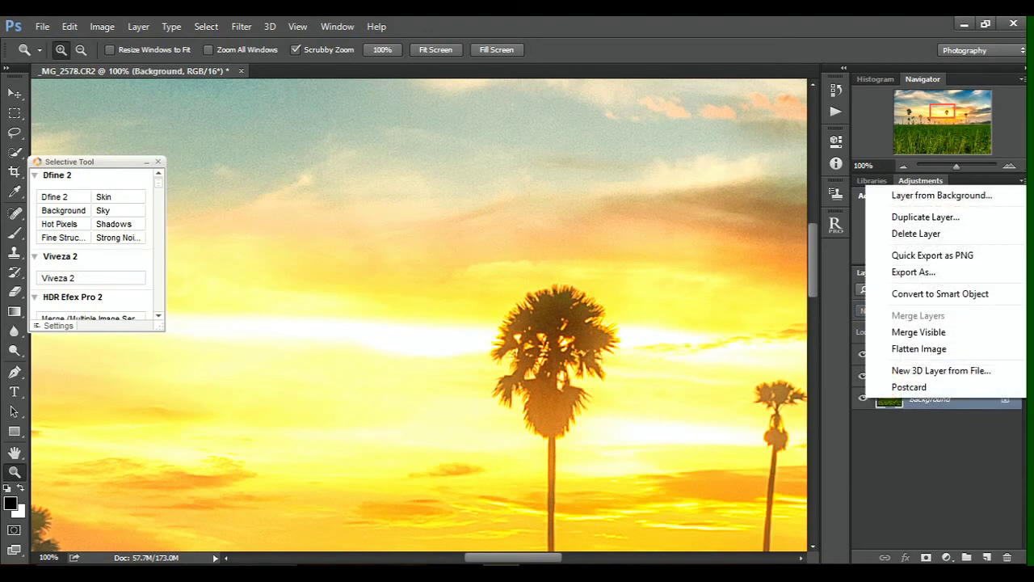
{"action": "left_click", "coordinate": [918, 349]}
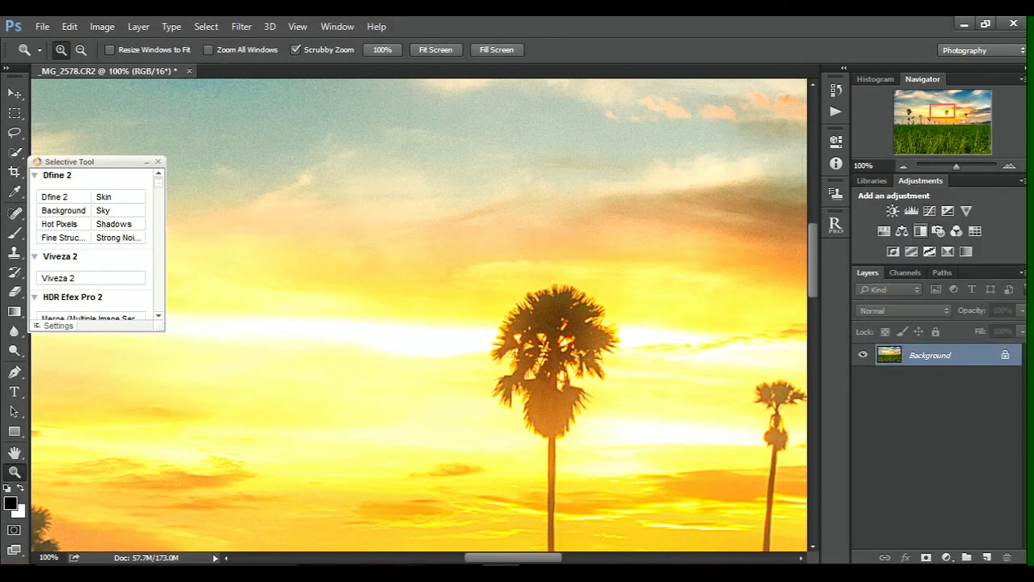
{"action": "left_click", "coordinate": [436, 49]}
From the desktop, open the original _MG_2578 file with Photoshop CC 2015.
{"action": "left_click", "coordinate": [964, 23]}
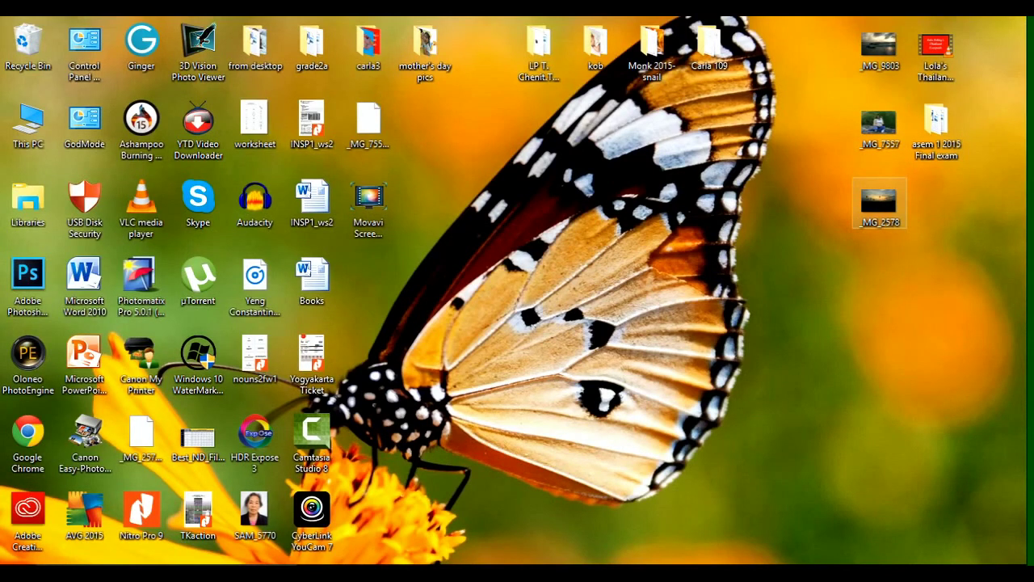
{"action": "right_click", "coordinate": [879, 204]}
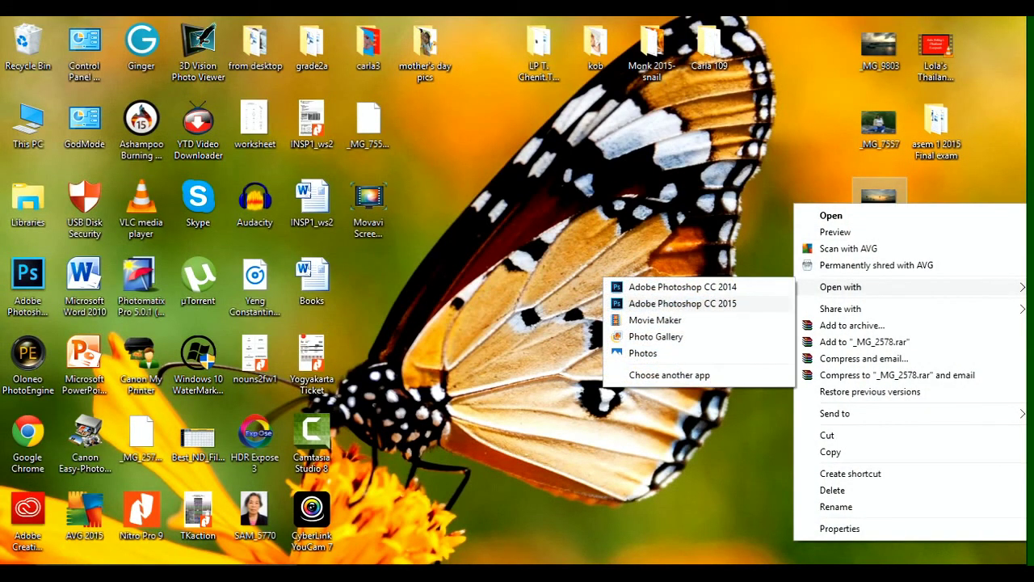
{"action": "left_click", "coordinate": [683, 303]}
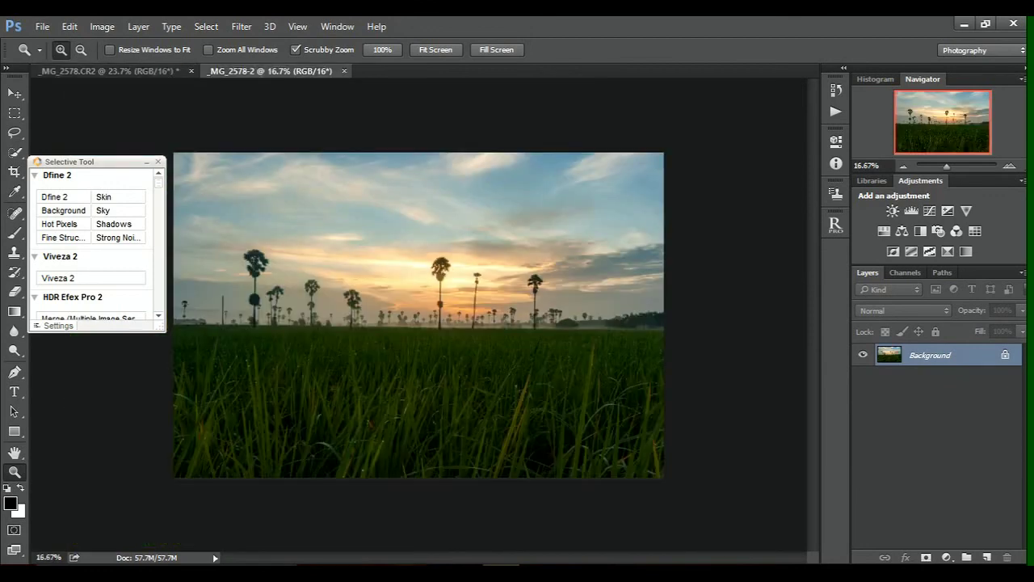
Show the original _MG_2578-2 at Fill Screen, then switch to edited _MG_2578.CR2 to compare.
{"action": "left_click", "coordinate": [496, 49]}
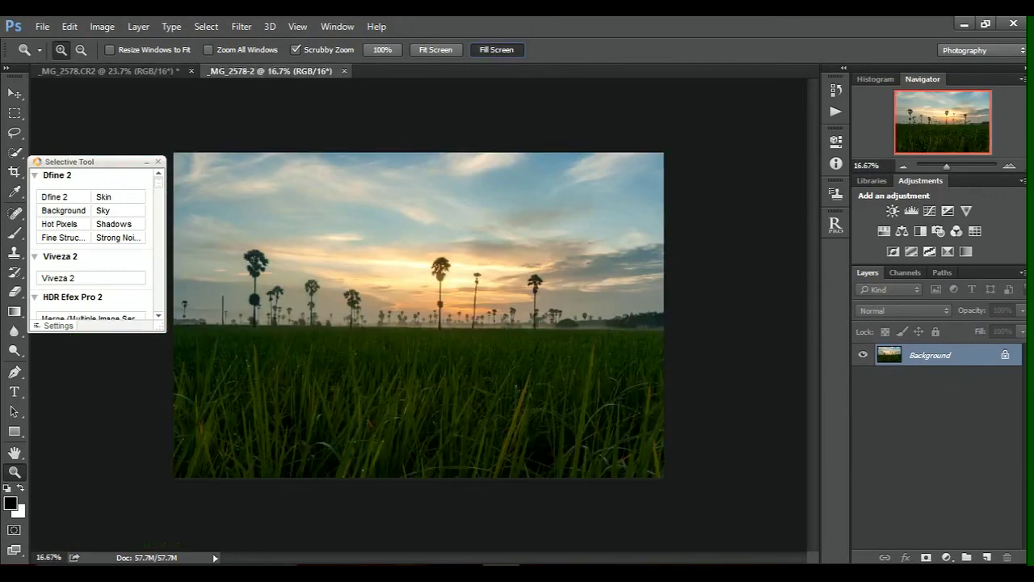
{"action": "left_click", "coordinate": [109, 70]}
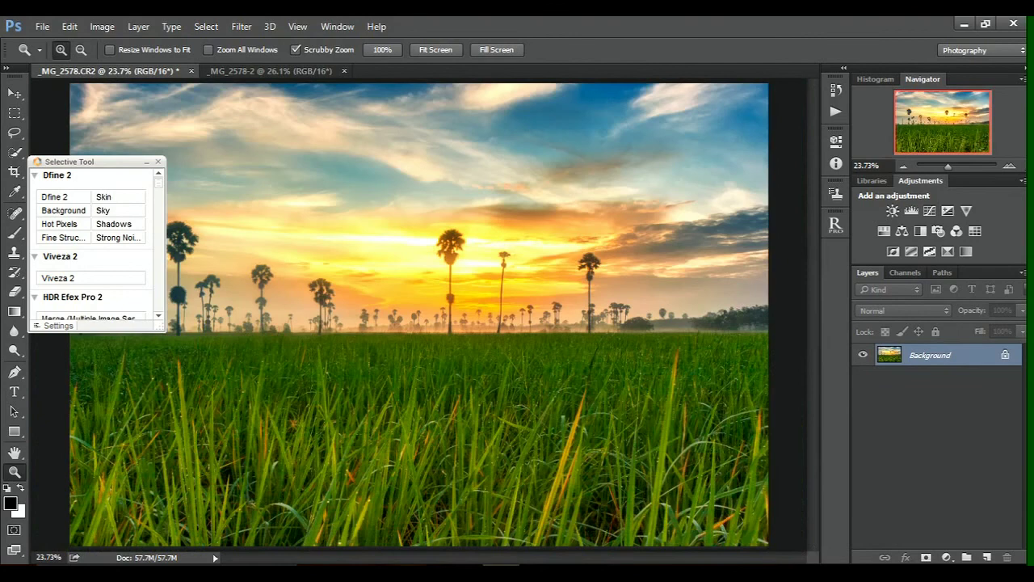